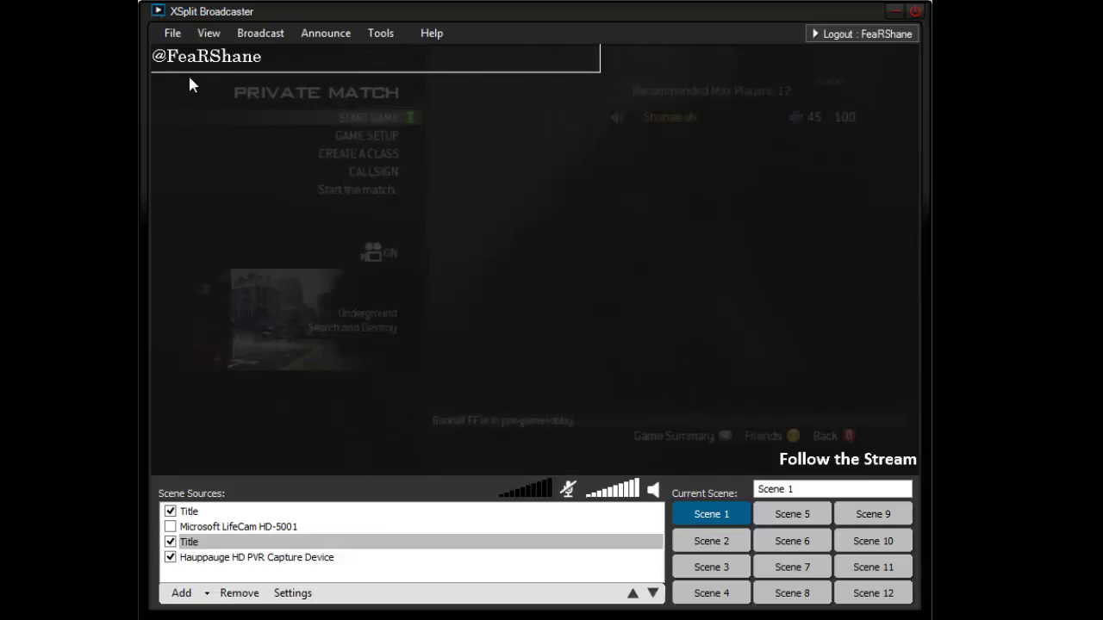
- Briefly show the Microsoft LifeCam webcam, hide it again, and hide the first title overlay
{"action": "left_click", "coordinate": [874, 463]}
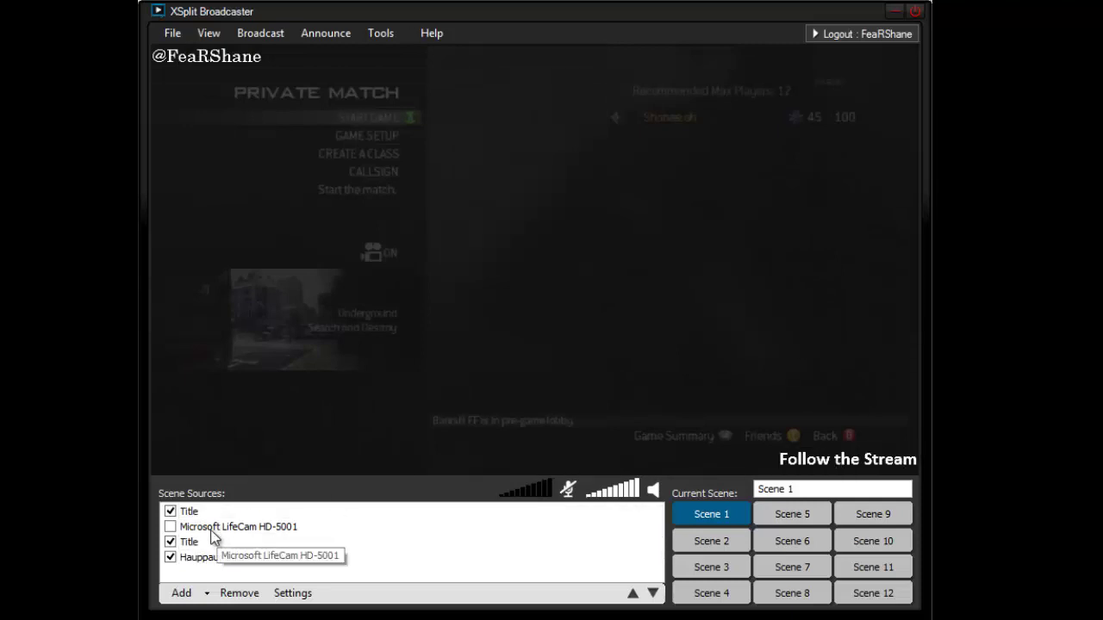
{"action": "left_click", "coordinate": [171, 529]}
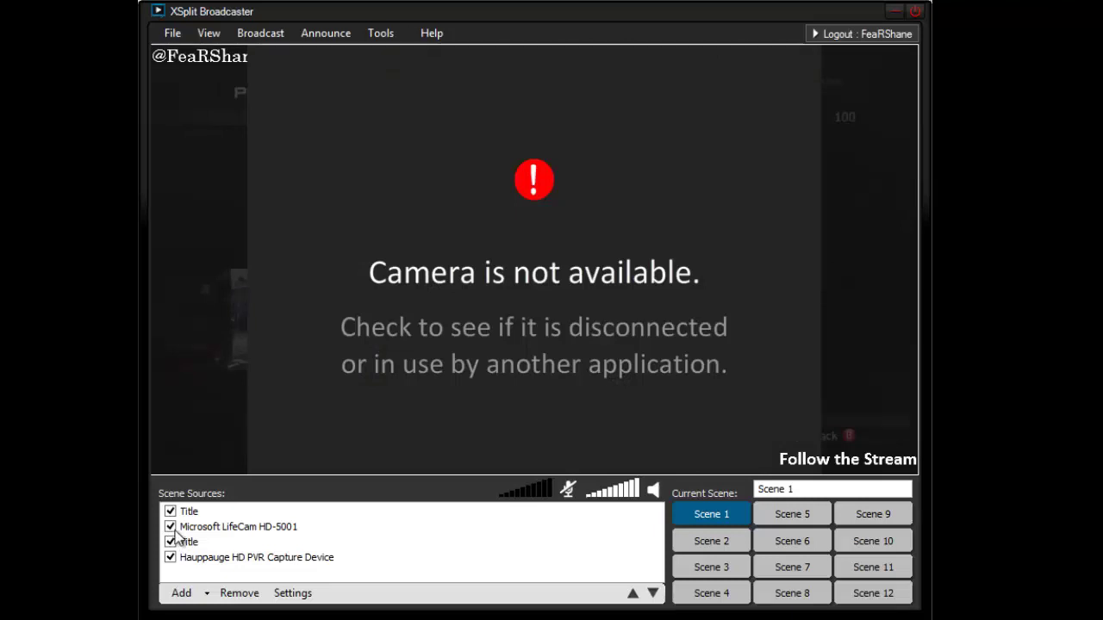
{"action": "left_click", "coordinate": [172, 528]}
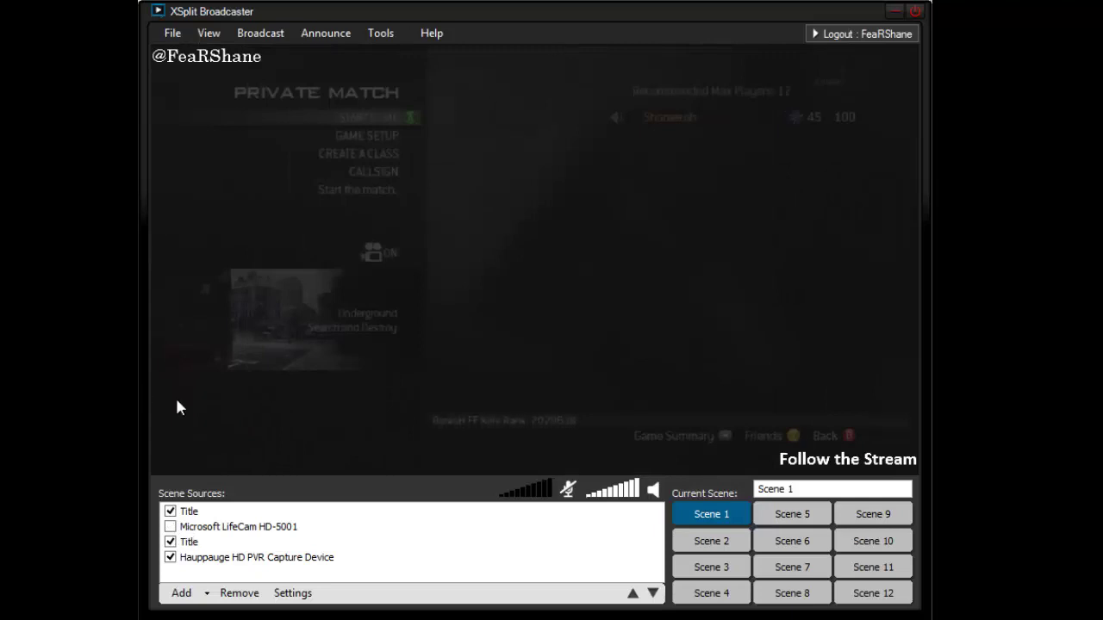
{"action": "left_click", "coordinate": [170, 542]}
- Hide the second title overlay and start a new Title source reading 'Demo'
{"action": "left_click", "coordinate": [171, 511]}
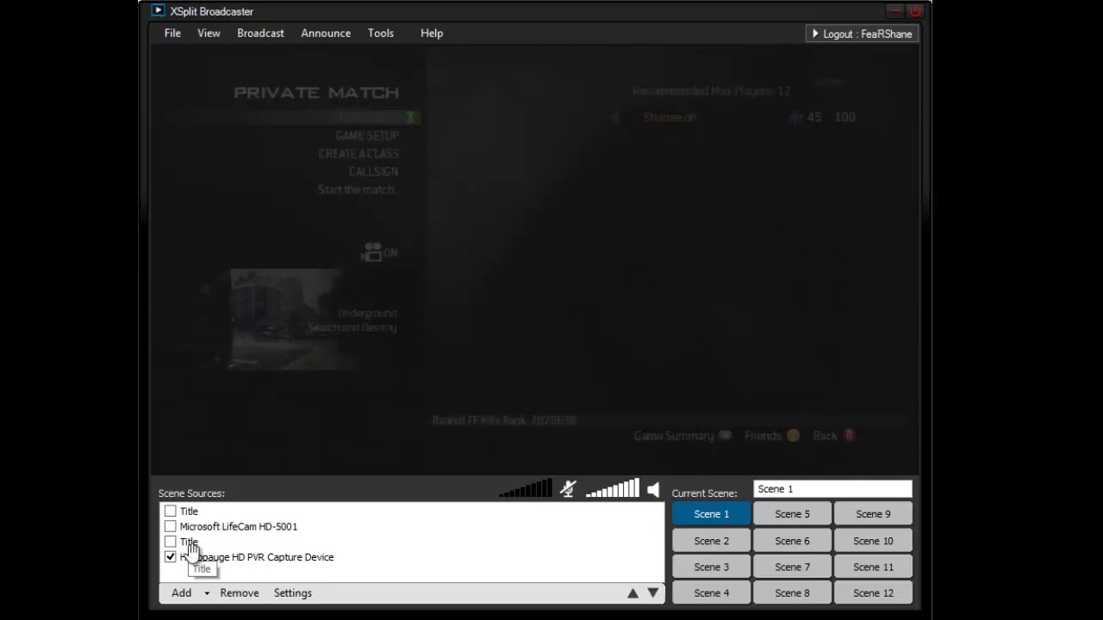
{"action": "left_click", "coordinate": [206, 594]}
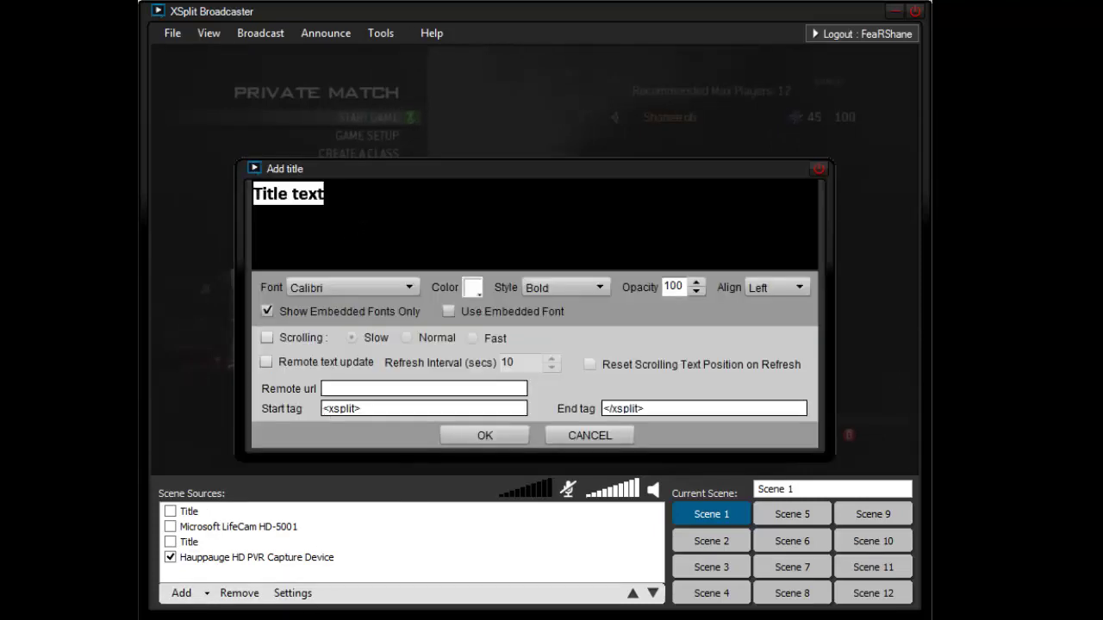
{"action": "type", "text": "Demo"}
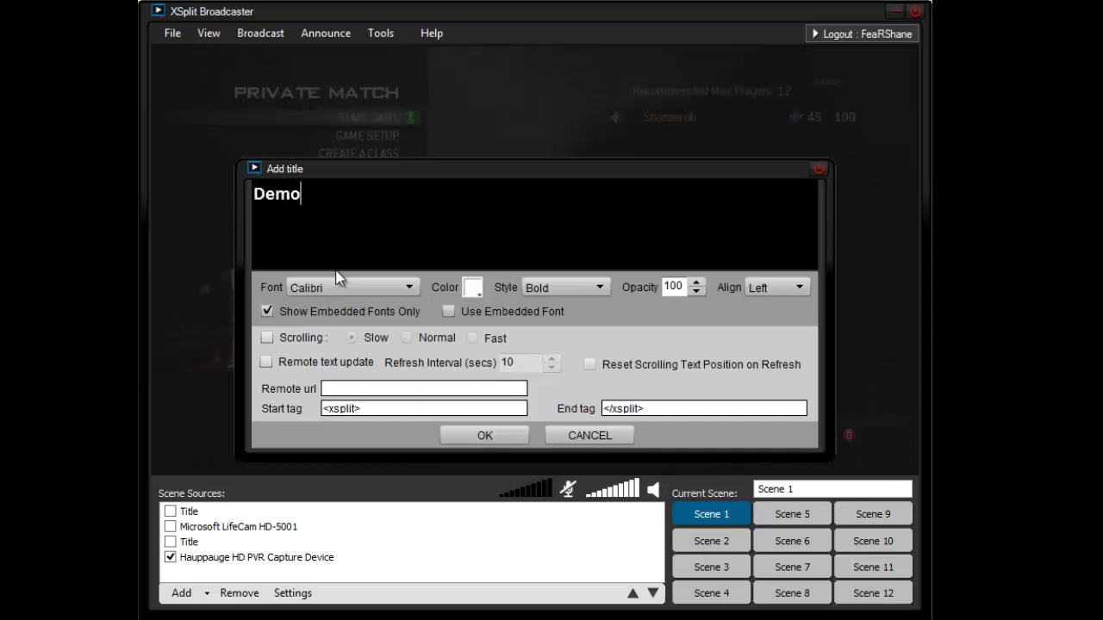
- Set the new title's font to Gill Sans MT Ext Cond and add it to the scene
{"action": "left_click", "coordinate": [334, 288]}
{"action": "scroll", "coordinate": [336, 336], "scroll_direction": "down", "scroll_amount": 3}
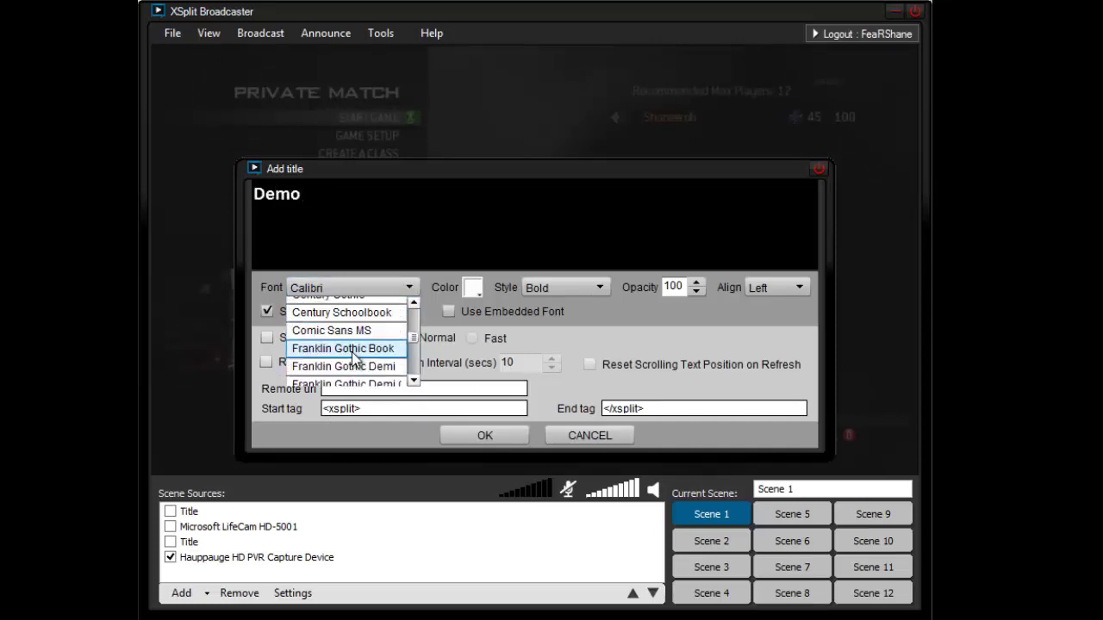
{"action": "scroll", "coordinate": [352, 352], "scroll_direction": "down", "scroll_amount": 1}
{"action": "left_click", "coordinate": [351, 351]}
{"action": "left_click", "coordinate": [339, 289]}
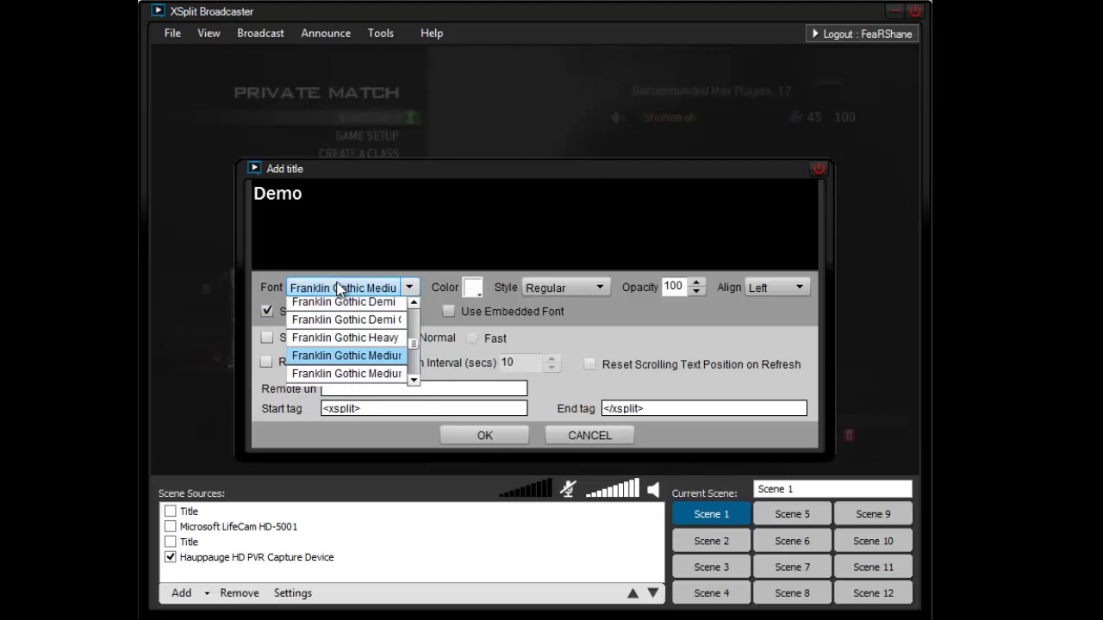
{"action": "scroll", "coordinate": [344, 349], "scroll_direction": "down", "scroll_amount": 2}
{"action": "left_click", "coordinate": [346, 349]}
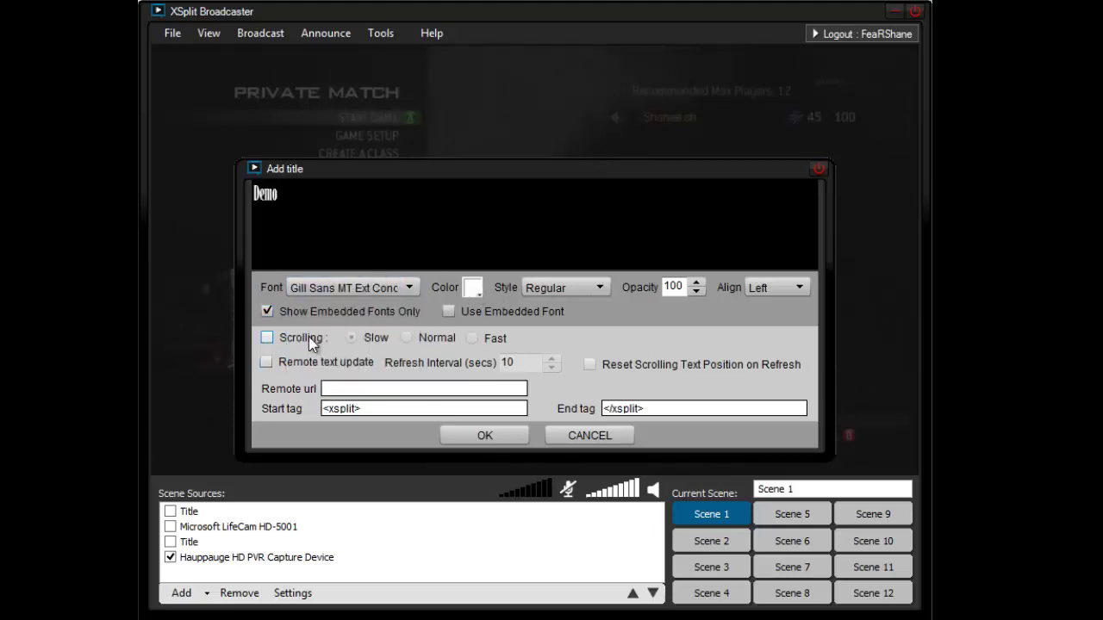
{"action": "left_click", "coordinate": [498, 434]}
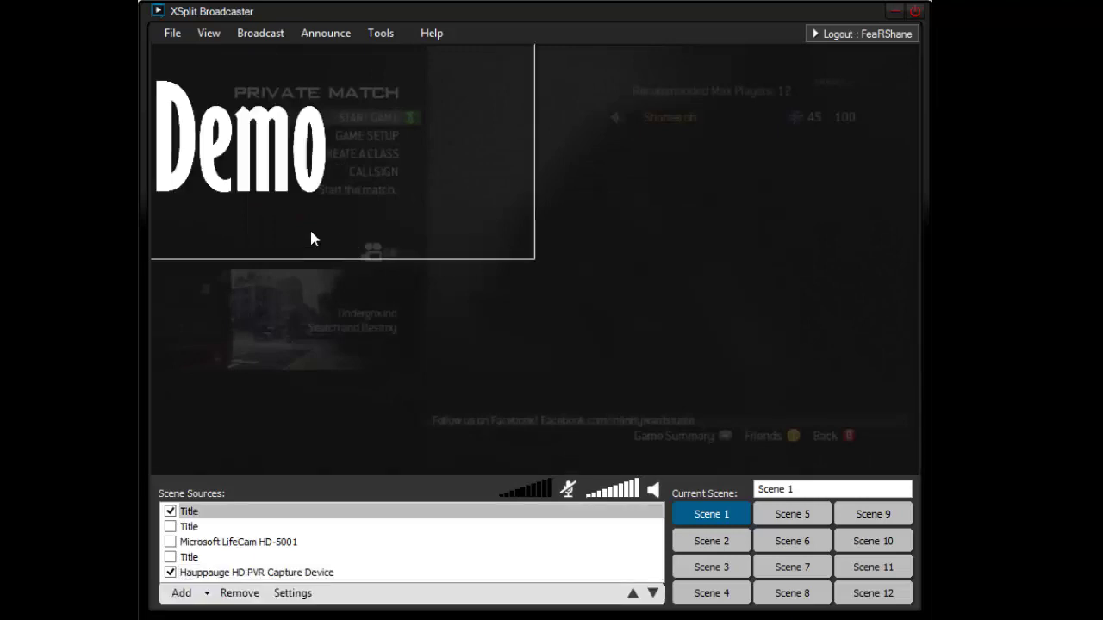
- Shrink the Demo title into the preview's top-left corner and select its Title row
{"action": "left_click_drag", "start_coordinate": [522, 255], "coordinate": [324, 128]}
{"action": "left_click", "coordinate": [250, 513]}
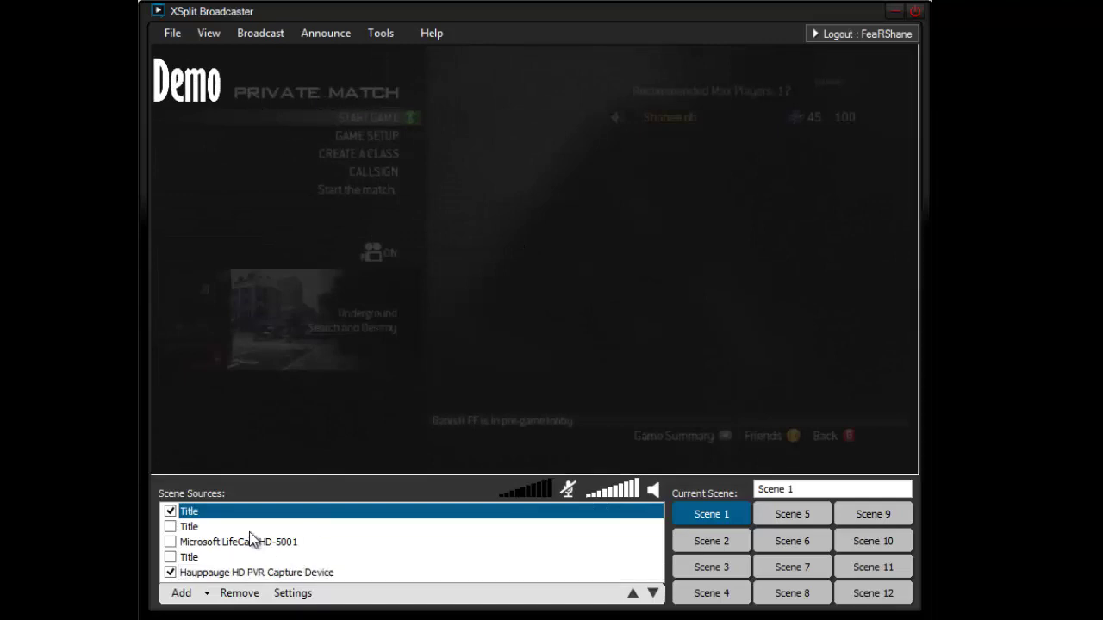
- Change the Demo title text to 'Demo this is a demo' with Normal-speed scrolling
{"action": "right_click", "coordinate": [195, 517]}
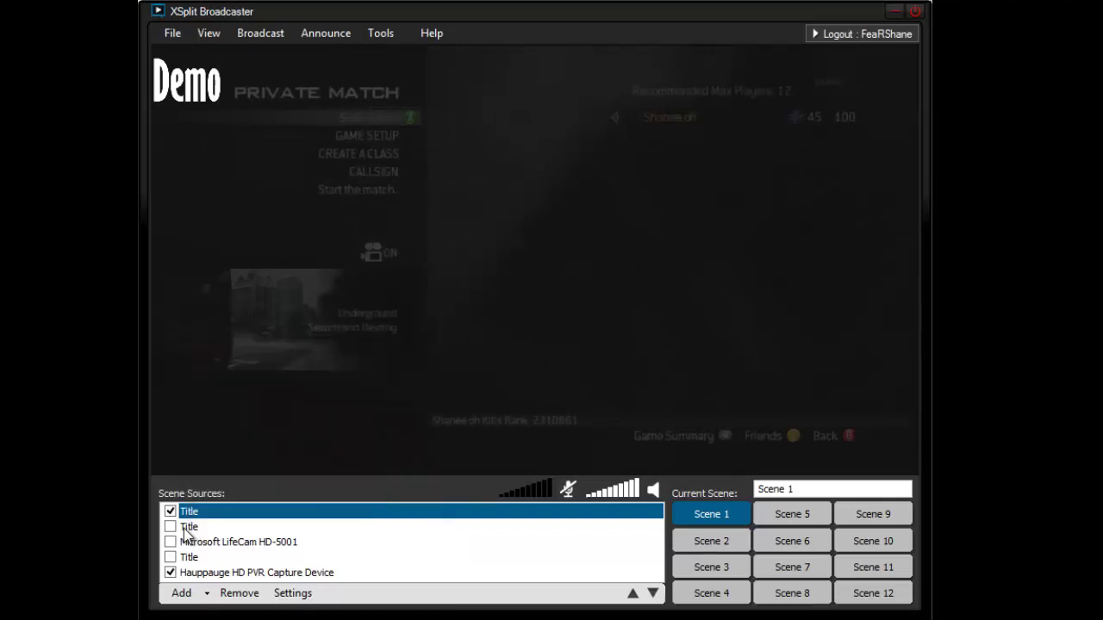
{"action": "right_click", "coordinate": [212, 517]}
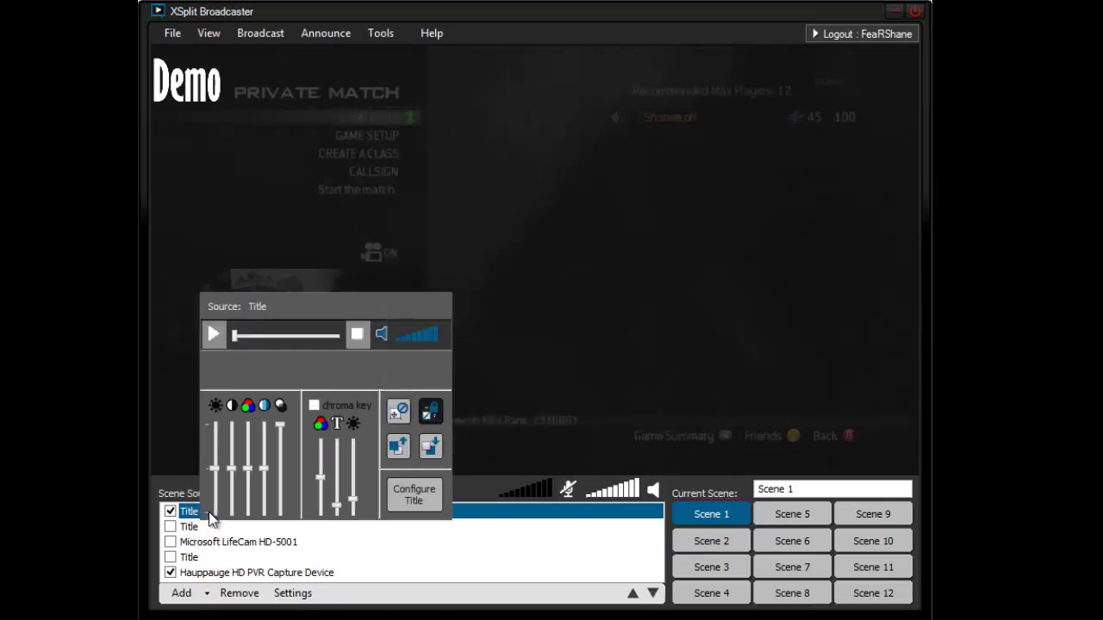
{"action": "left_click", "coordinate": [415, 495]}
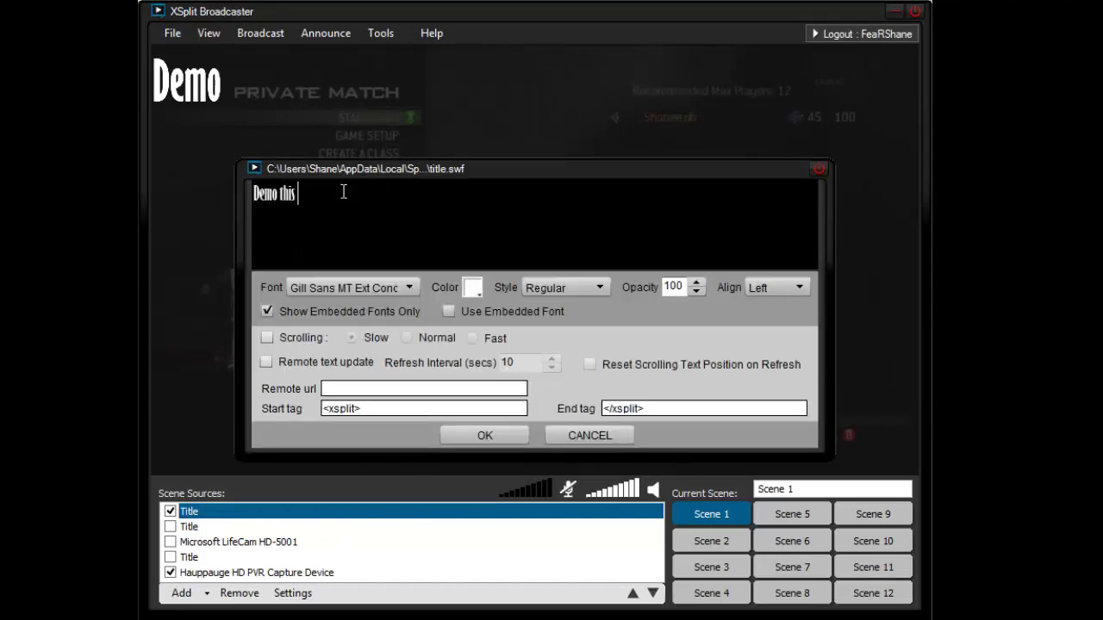
{"action": "left_click", "coordinate": [267, 338]}
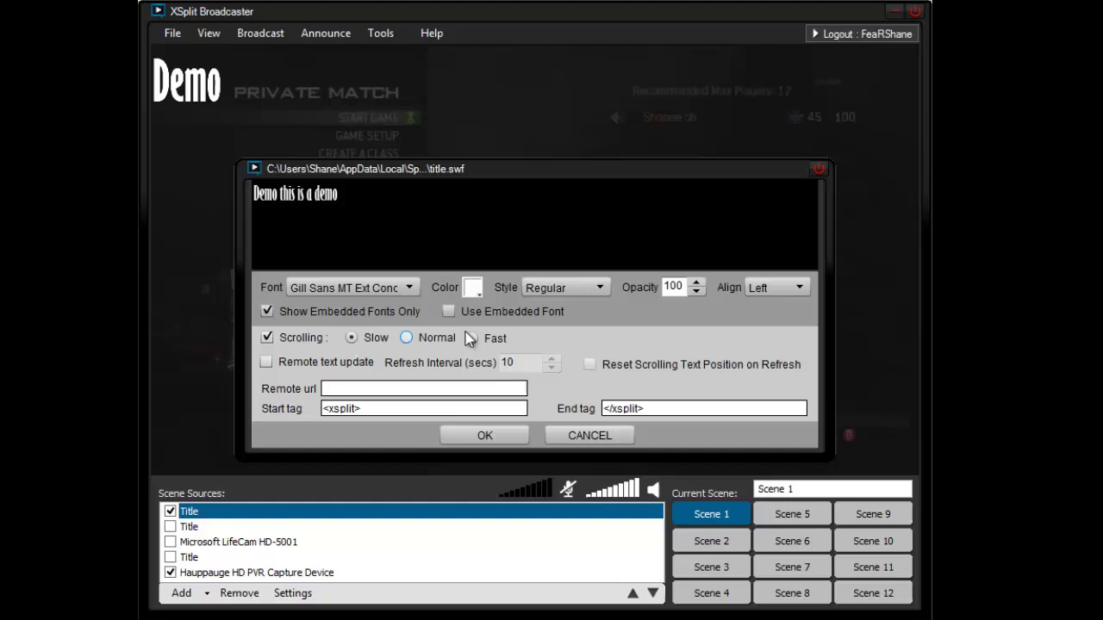
{"action": "left_click", "coordinate": [405, 339]}
- Apply the title settings and slightly enlarge the Demo title in the top-left corner
{"action": "left_click", "coordinate": [470, 431]}
{"action": "left_click", "coordinate": [202, 99]}
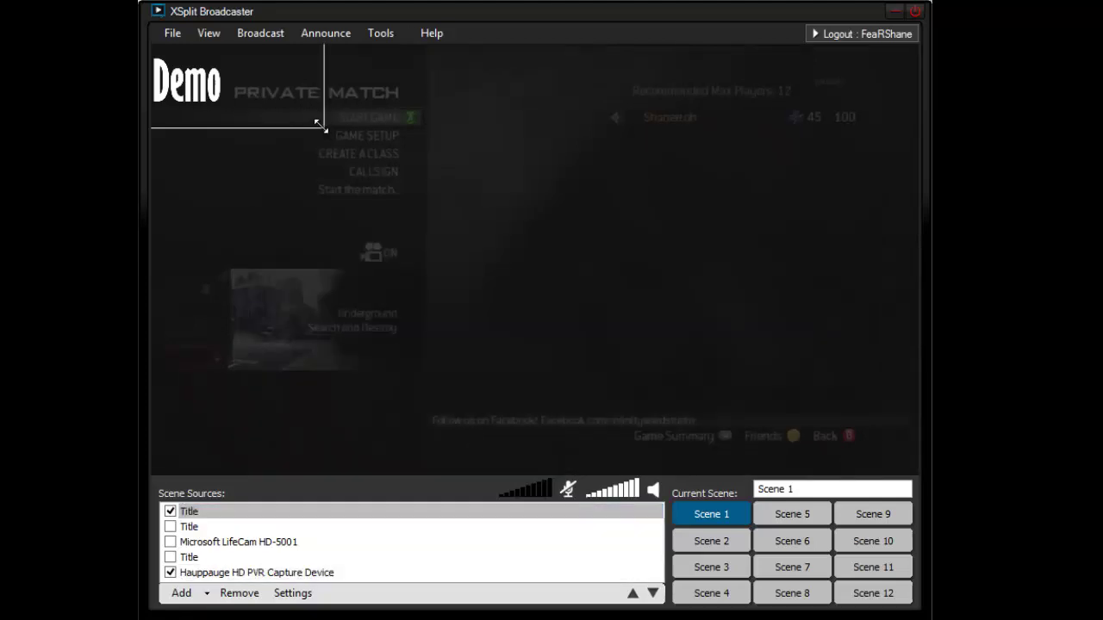
{"action": "mouse_move", "coordinate": [322, 126]}
{"action": "left_mouse_down"}
{"action": "mouse_move", "coordinate": [369, 124]}
{"action": "mouse_move", "coordinate": [405, 202]}
{"action": "mouse_move", "coordinate": [361, 200]}
{"action": "mouse_move", "coordinate": [332, 113]}
{"action": "left_mouse_up"}
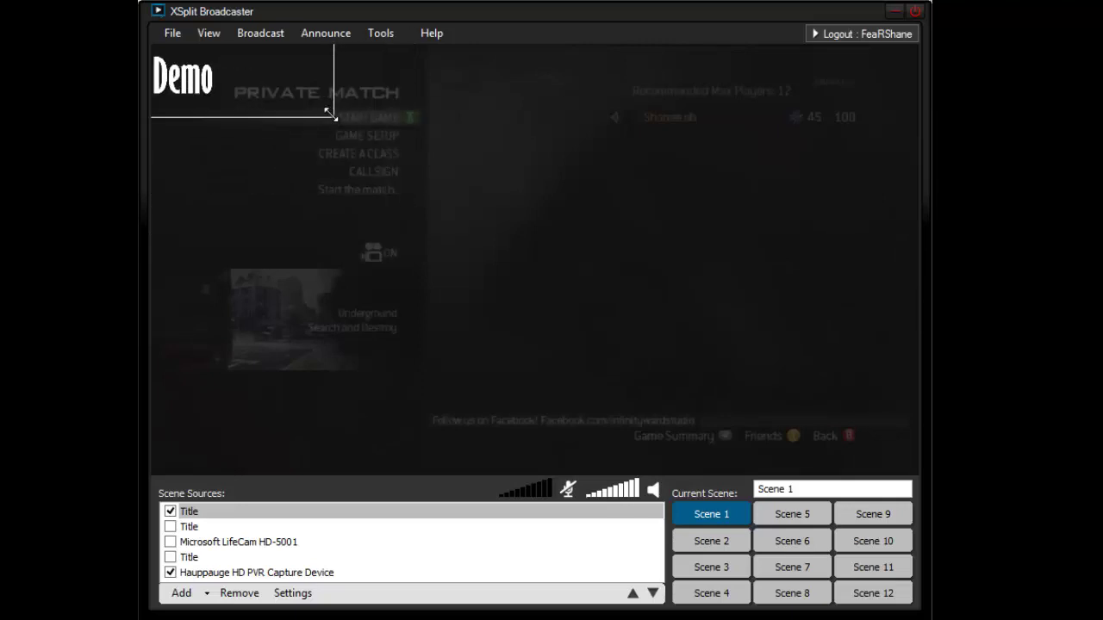
- Edit the title text to 'Demo this is just a demoooooo' and close the settings window
{"action": "right_click", "coordinate": [232, 513]}
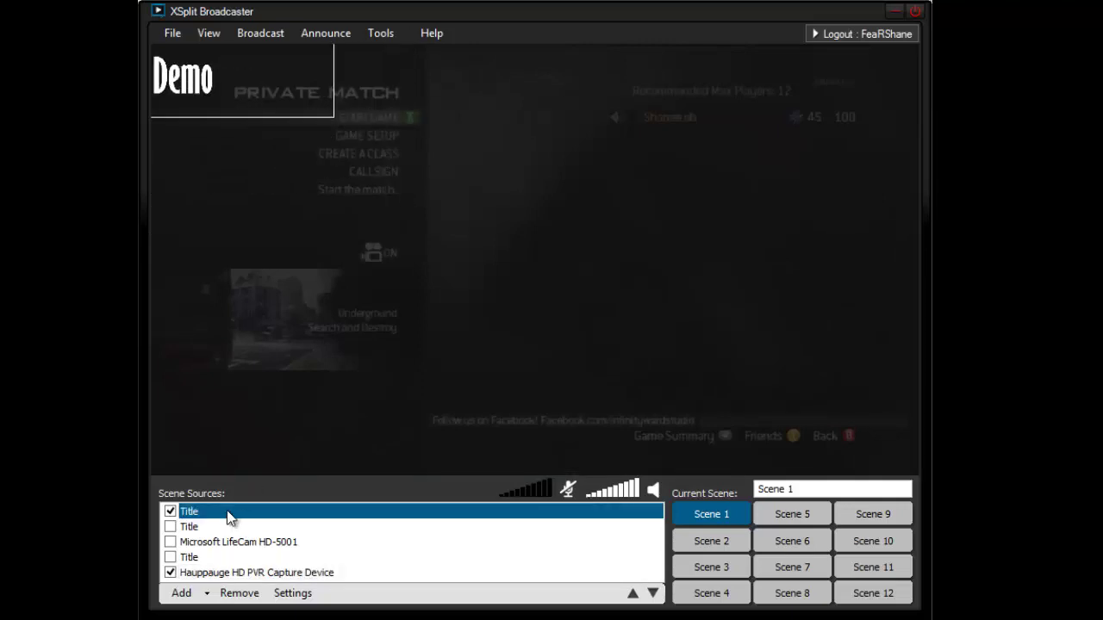
{"action": "right_click", "coordinate": [390, 510]}
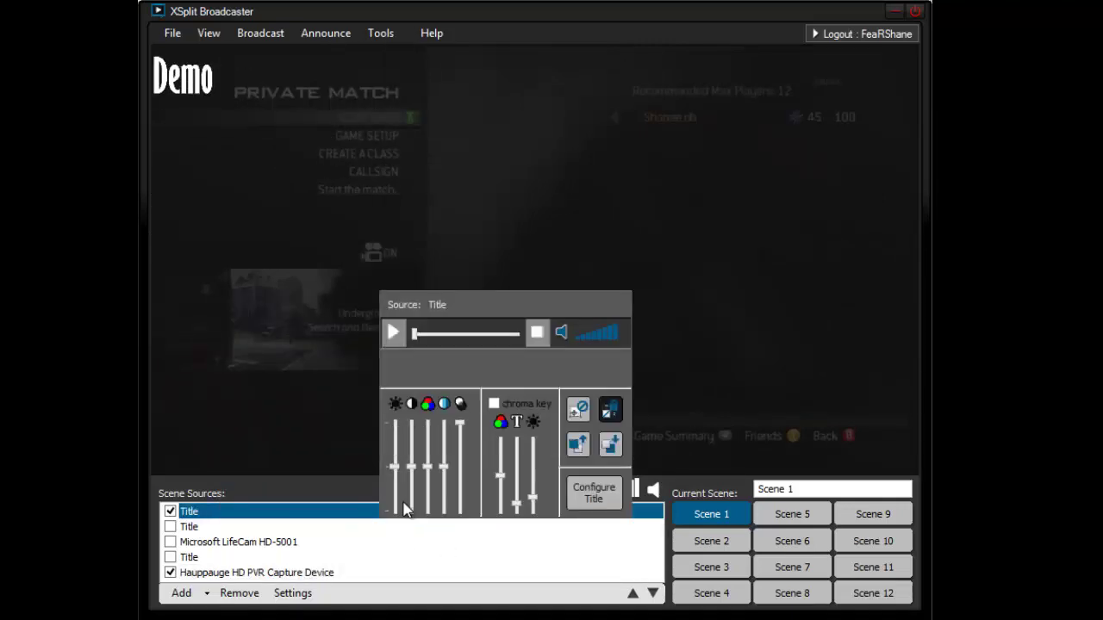
{"action": "left_click", "coordinate": [593, 491]}
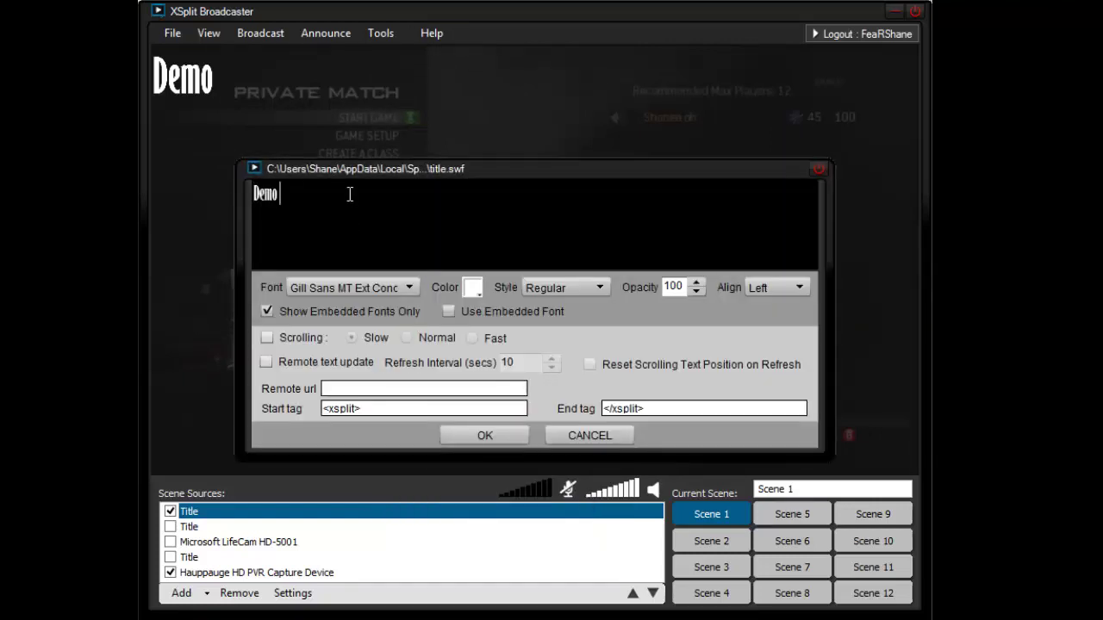
{"action": "key", "text": "BackSpace"}
{"action": "key", "text": "BackSpace"}
{"action": "key", "text": "BackSpace"}
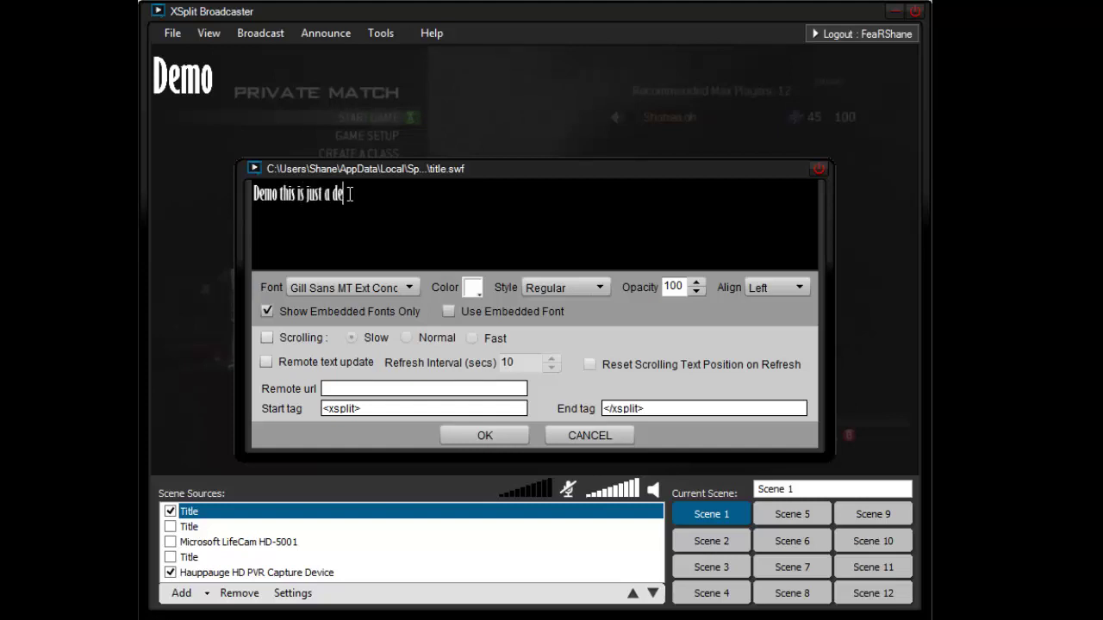
{"action": "type", "text": "oooooo"}
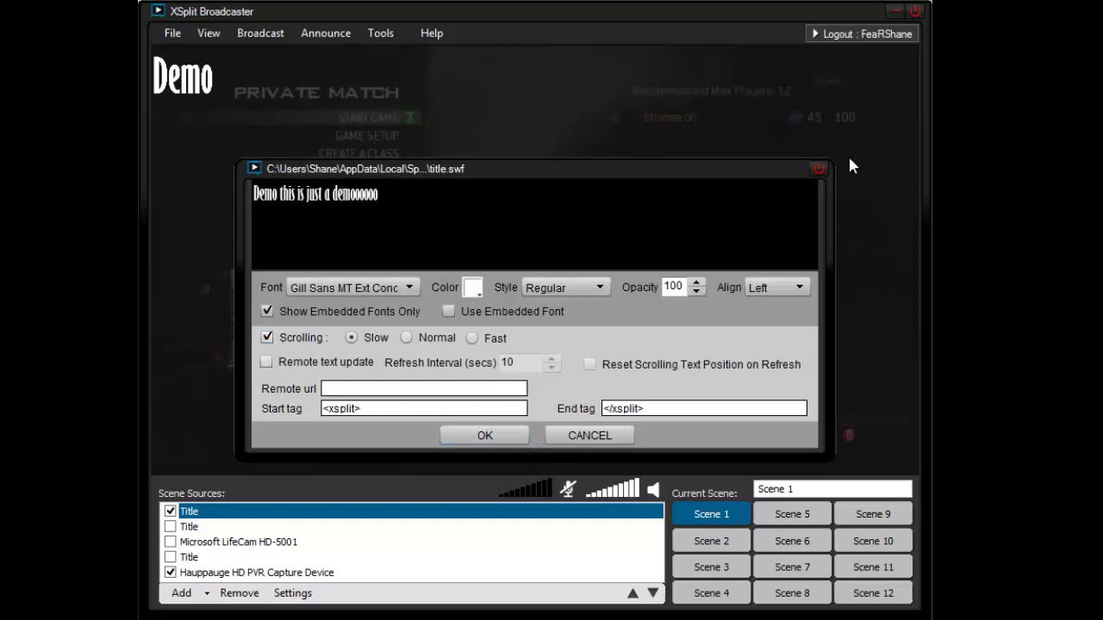
{"action": "left_click", "coordinate": [819, 169]}
- Delete the Demo title and create a new scrolling title reading 'This is a demo video yoo'
{"action": "left_click", "coordinate": [171, 512]}
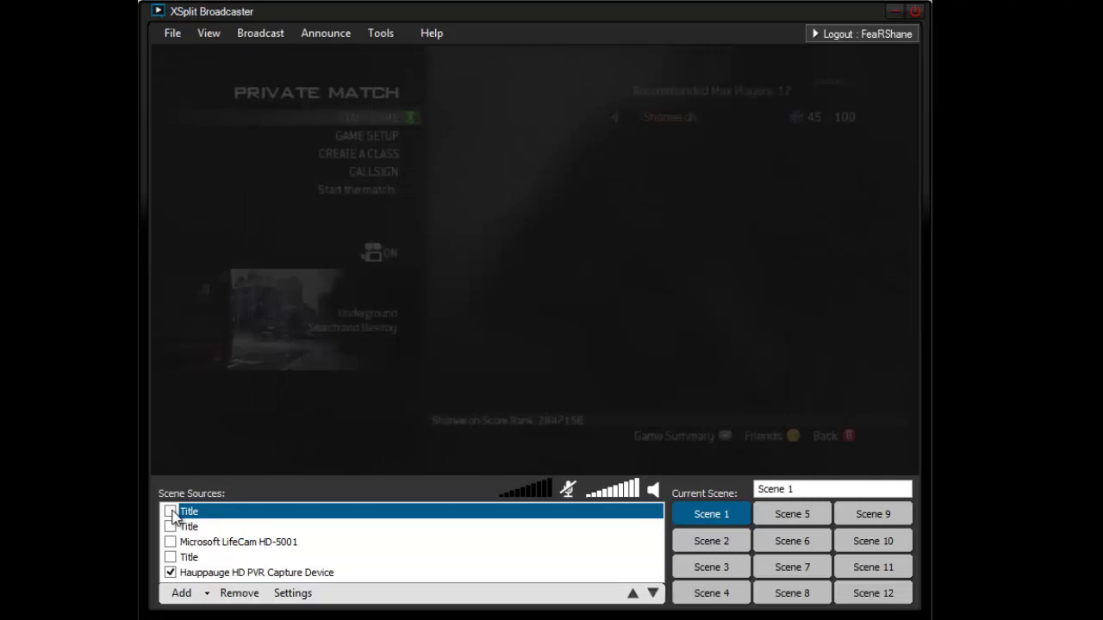
{"action": "key", "text": "Delete"}
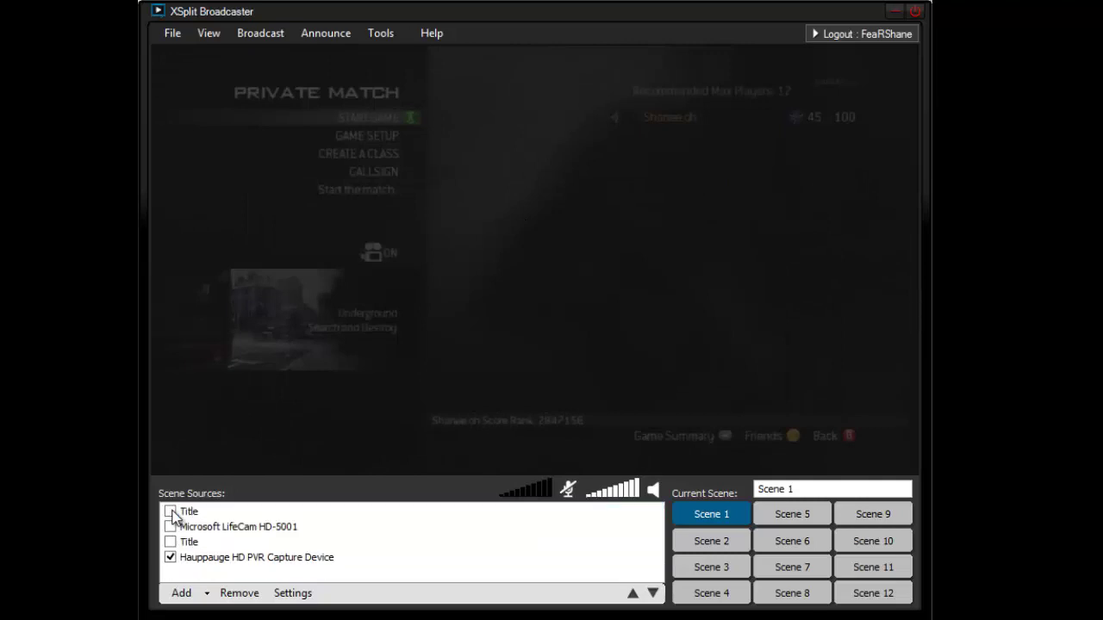
{"action": "left_click", "coordinate": [181, 593]}
{"action": "left_click", "coordinate": [258, 377]}
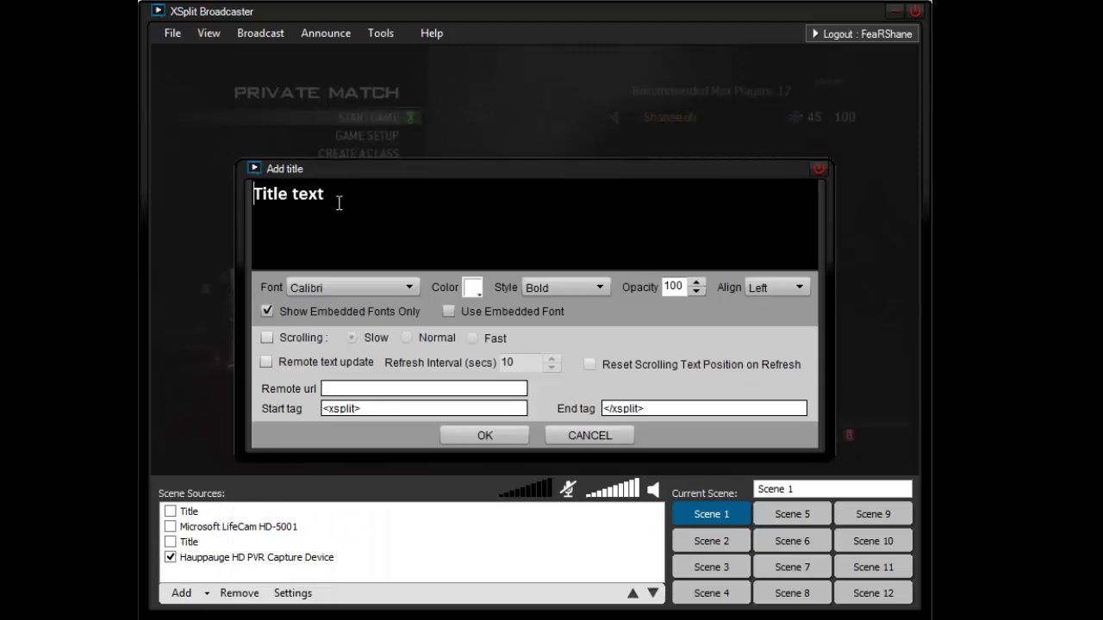
{"action": "key", "text": "ctrl+a"}
{"action": "type", "text": "Thji"}
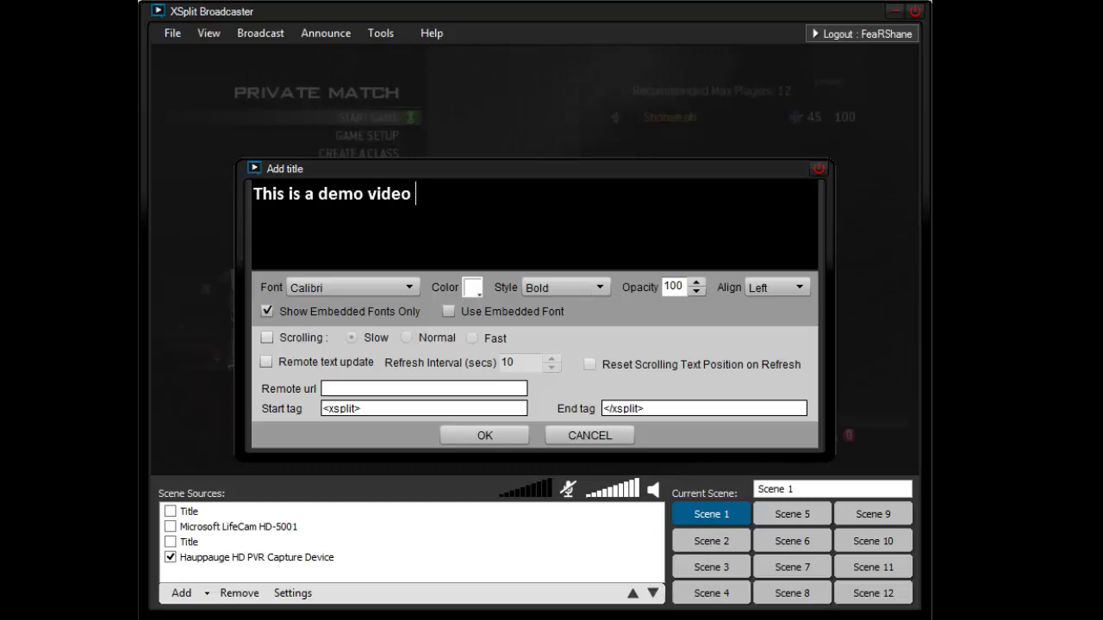
{"action": "left_click", "coordinate": [267, 337]}
- Add the scrolling title, shrink it to a strip at the top right, and open its source options
{"action": "left_click", "coordinate": [476, 435]}
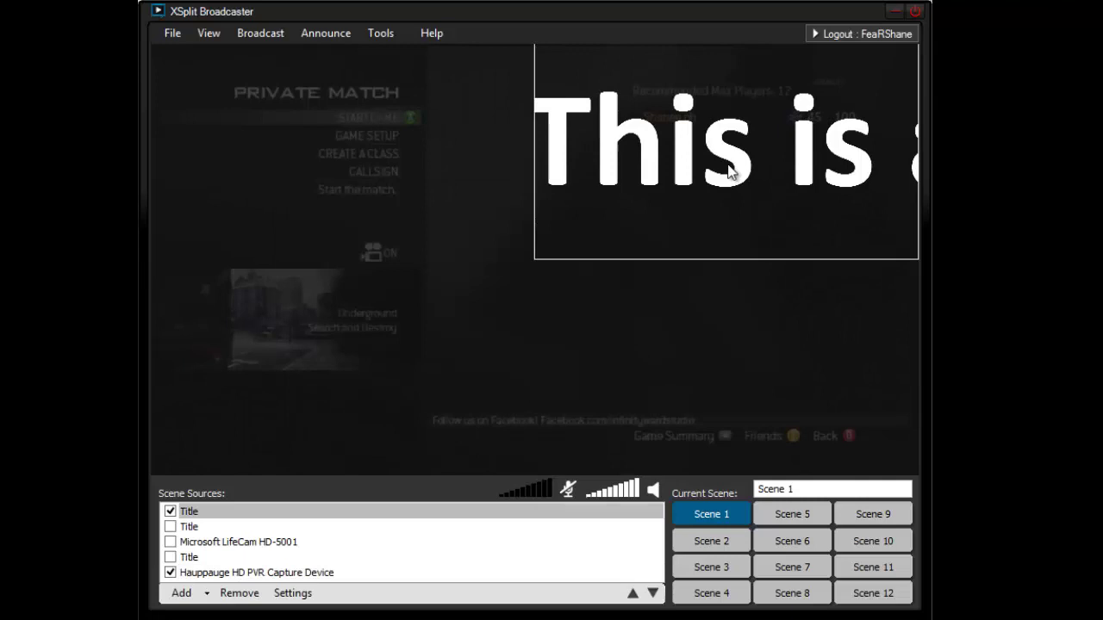
{"action": "left_click_drag", "start_coordinate": [536, 256], "coordinate": [794, 126]}
{"action": "left_click", "coordinate": [271, 512]}
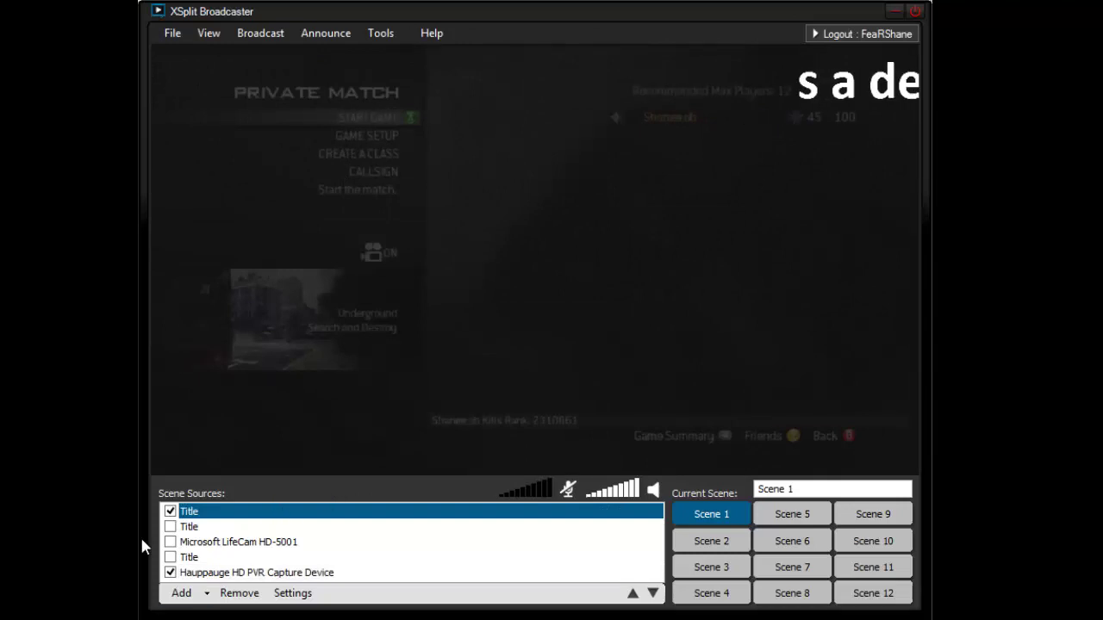
{"action": "right_click", "coordinate": [184, 510]}
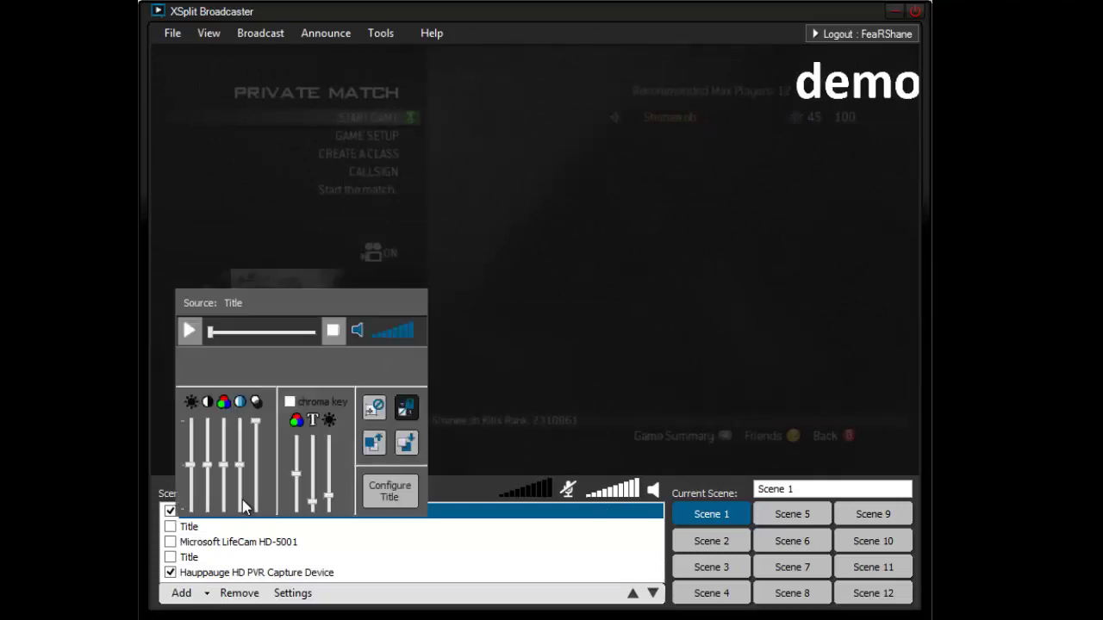
{"action": "left_click", "coordinate": [298, 517]}
- Replace the title text with the streamer's handle
{"action": "right_click", "coordinate": [294, 514]}
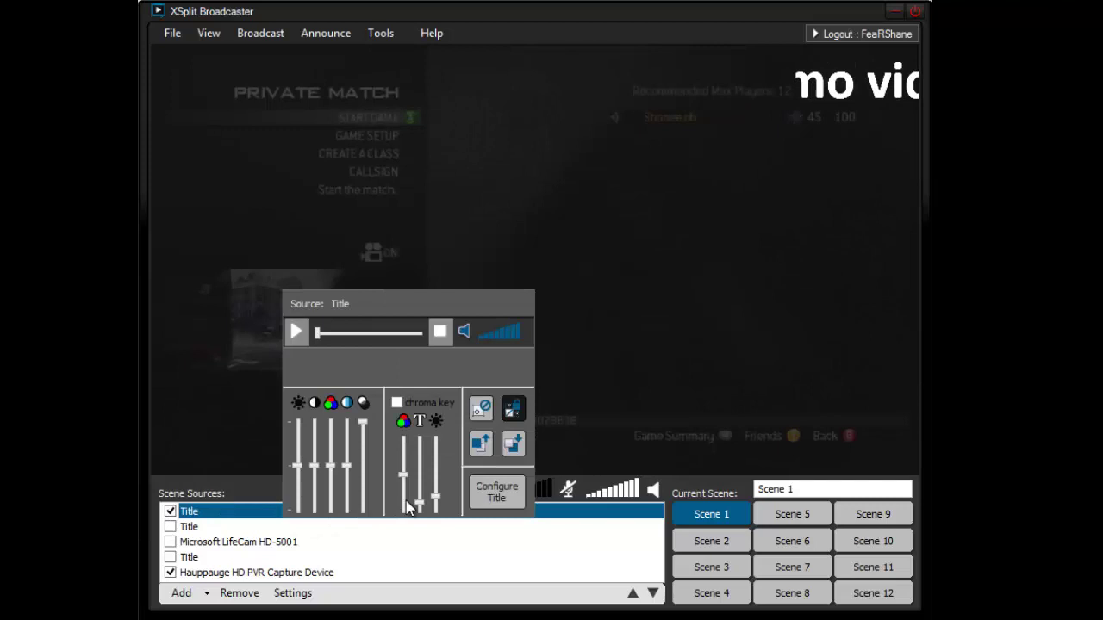
{"action": "left_click", "coordinate": [498, 493]}
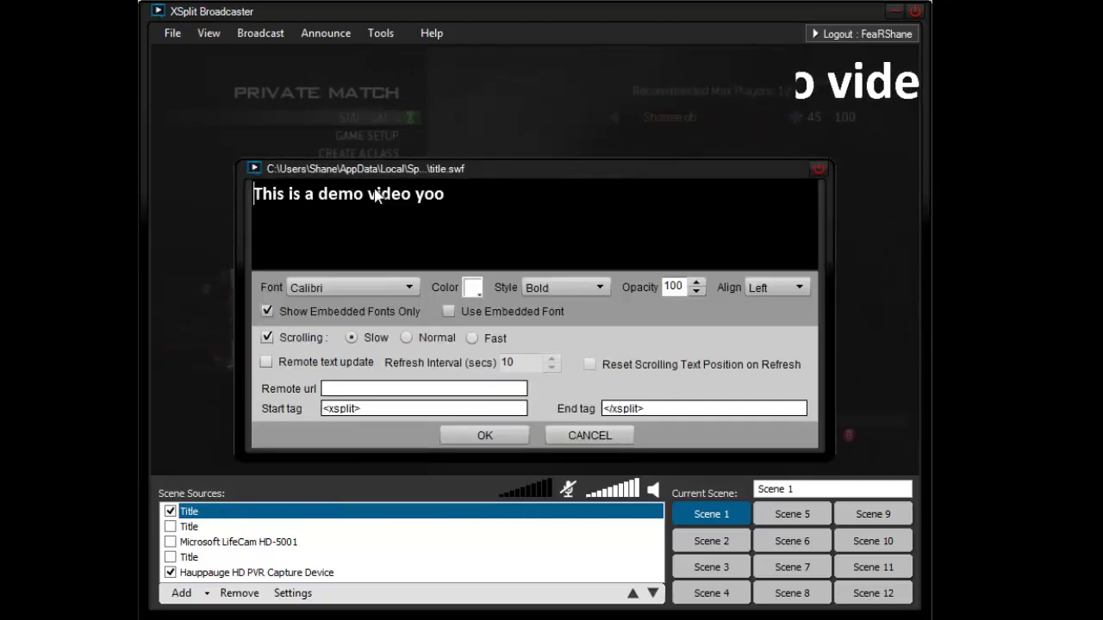
{"action": "key", "text": "ctrl+a"}
{"action": "type", "text": "@Feart"}
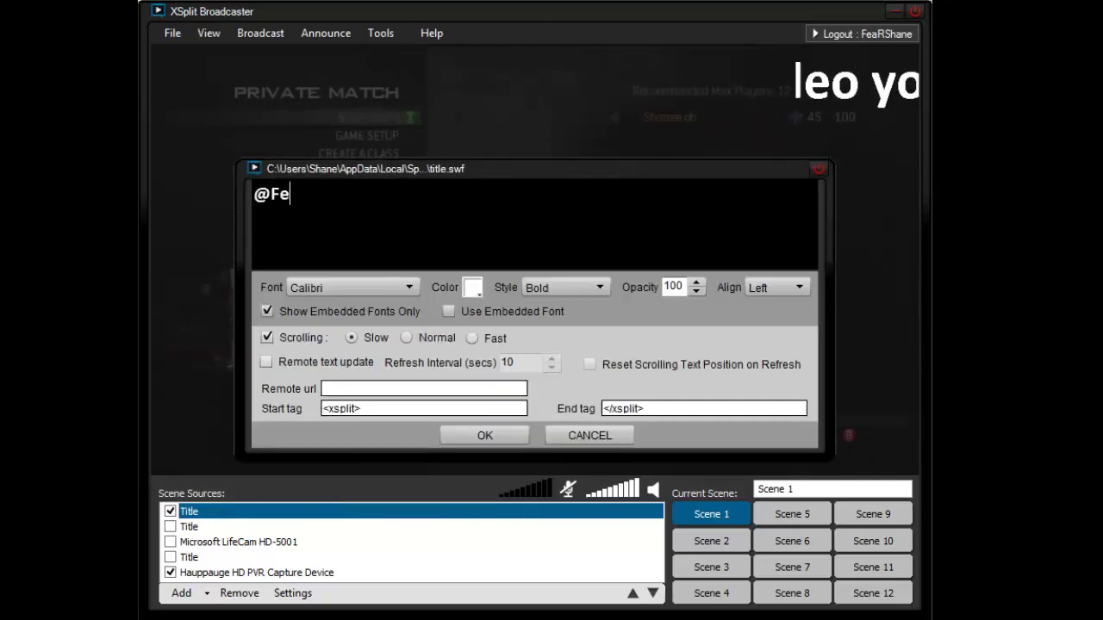
{"action": "key", "text": "BackSpace"}
{"action": "key", "text": "BackSpace"}
{"action": "type", "text": "RShane"}
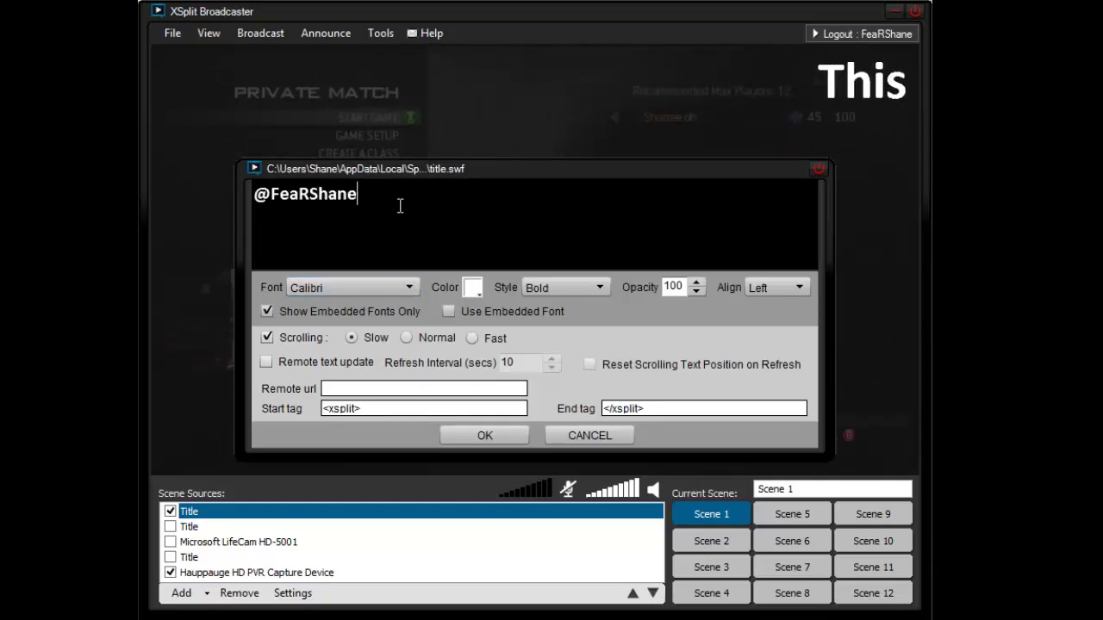
- Set the title font to Bodoni MT Condensed, turn off scrolling, and confirm
{"action": "left_click_drag", "start_coordinate": [438, 204], "coordinate": [252, 195]}
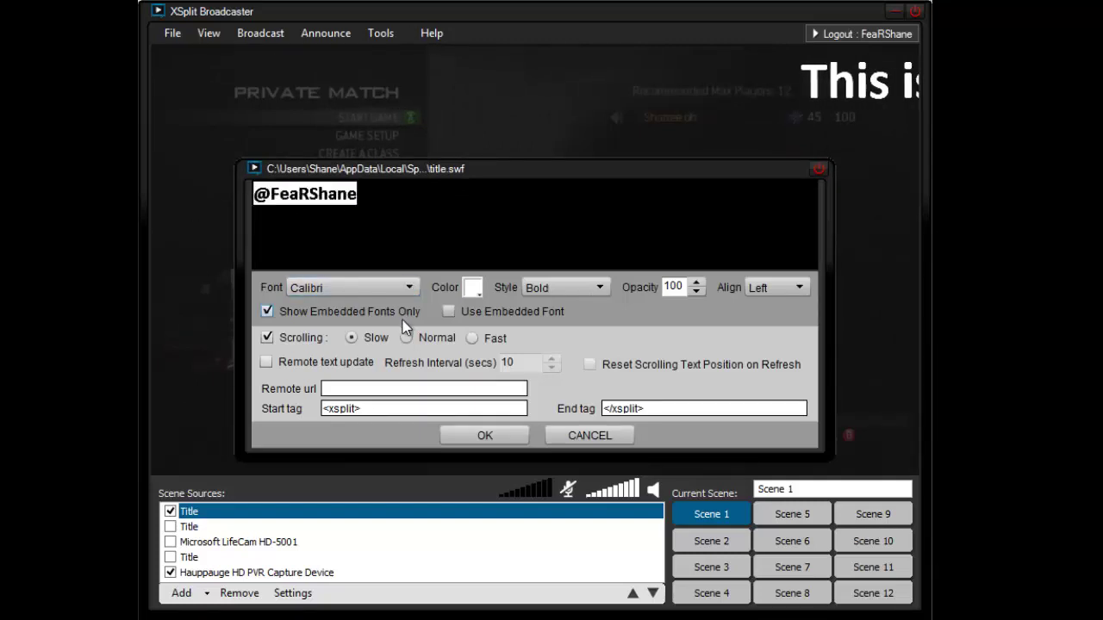
{"action": "left_click", "coordinate": [374, 286]}
{"action": "left_click", "coordinate": [336, 338]}
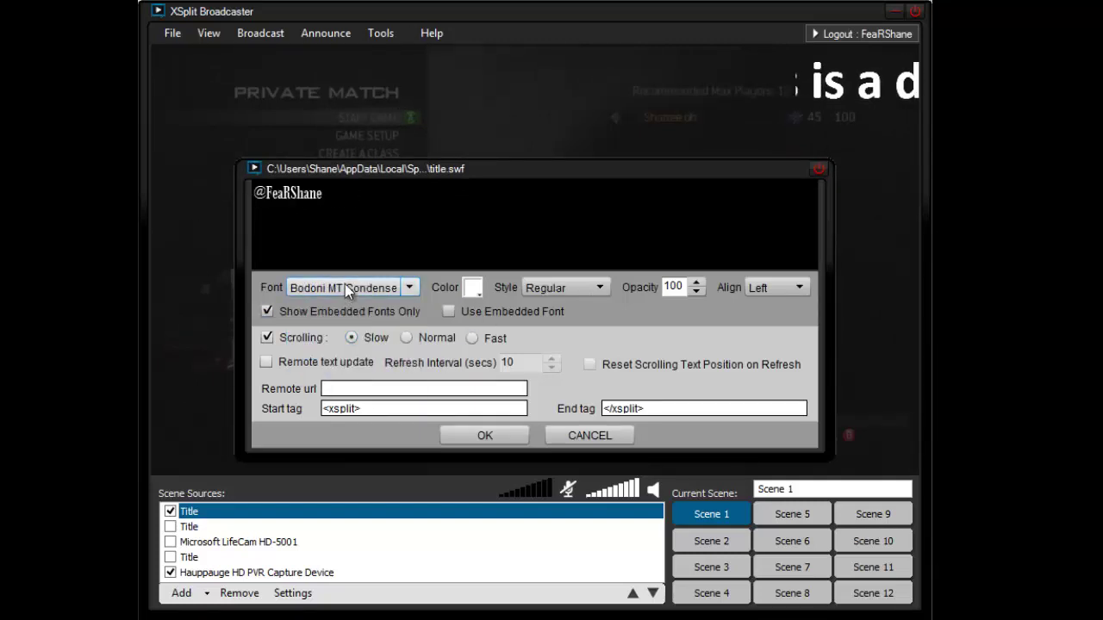
{"action": "left_click", "coordinate": [268, 338]}
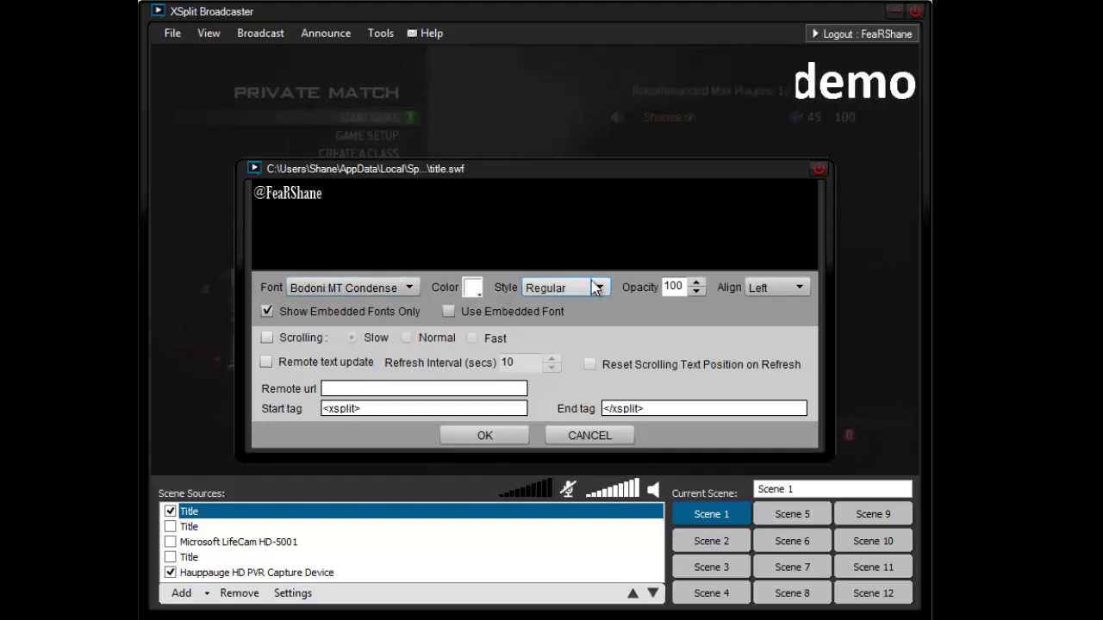
{"action": "left_click", "coordinate": [481, 435]}
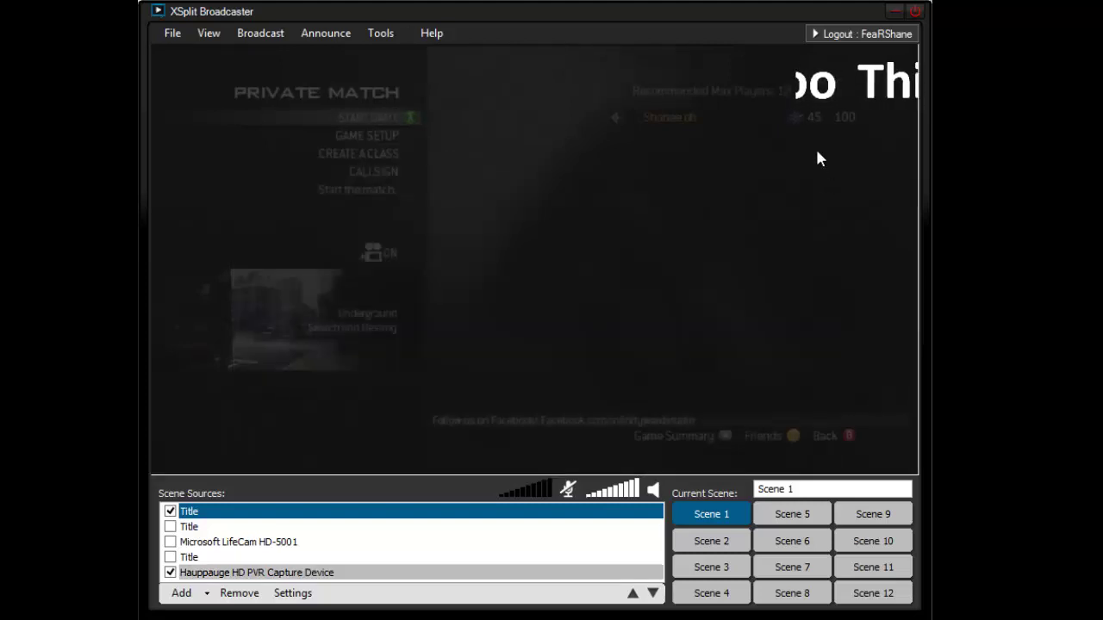
- Delete the first Title source and start adding an image slideshow source
{"action": "left_click", "coordinate": [171, 513]}
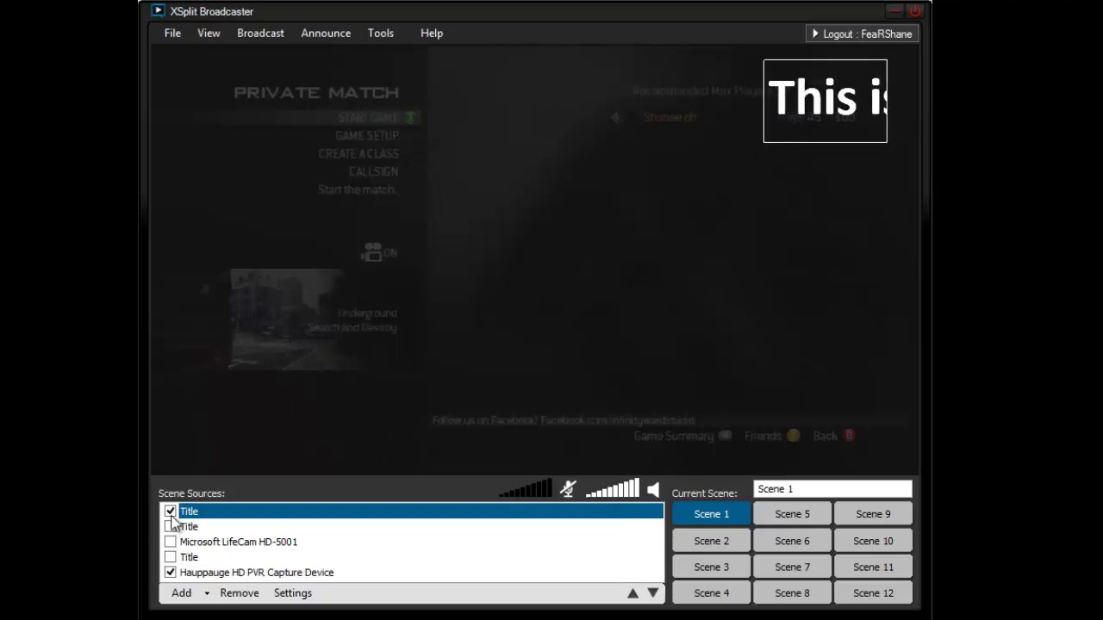
{"action": "left_click", "coordinate": [170, 512]}
{"action": "key", "text": "Delete"}
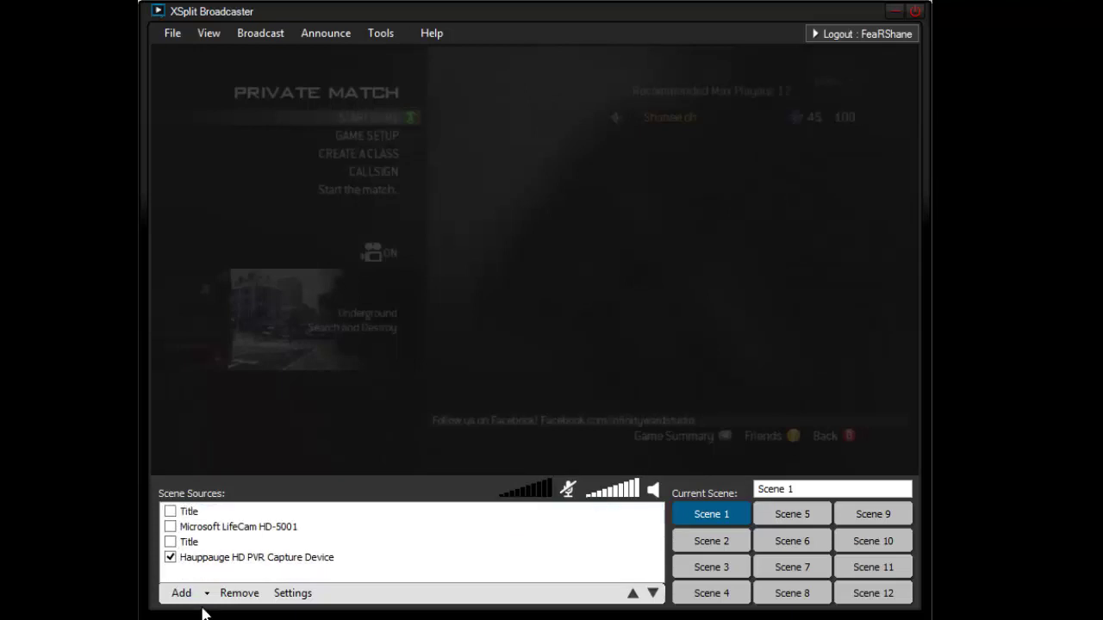
{"action": "left_click", "coordinate": [196, 593]}
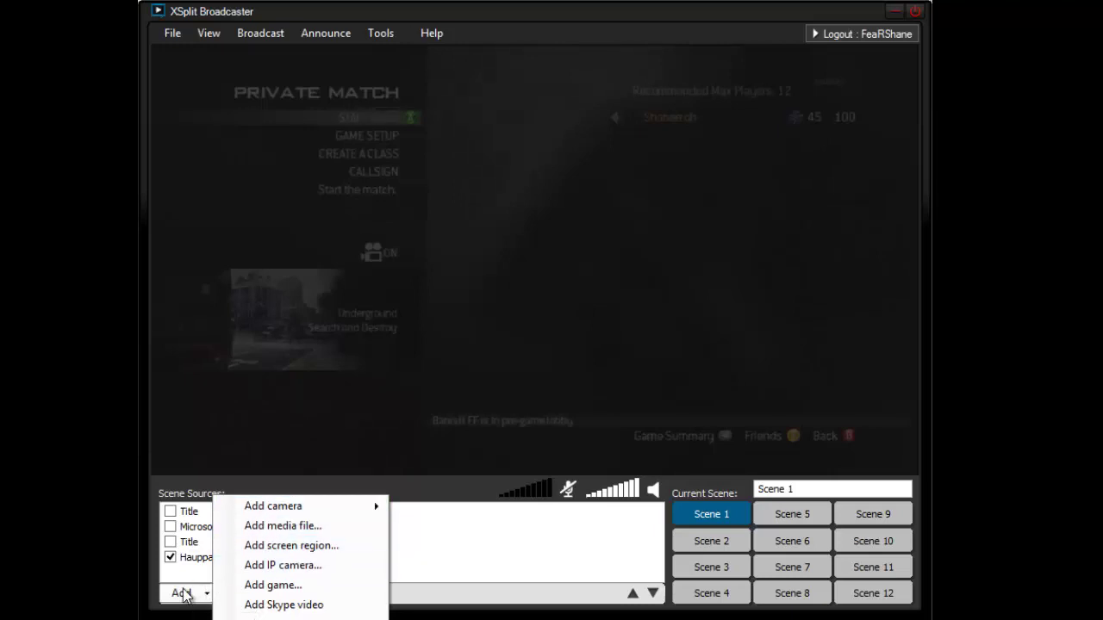
{"action": "mouse_move", "coordinate": [365, 503]}
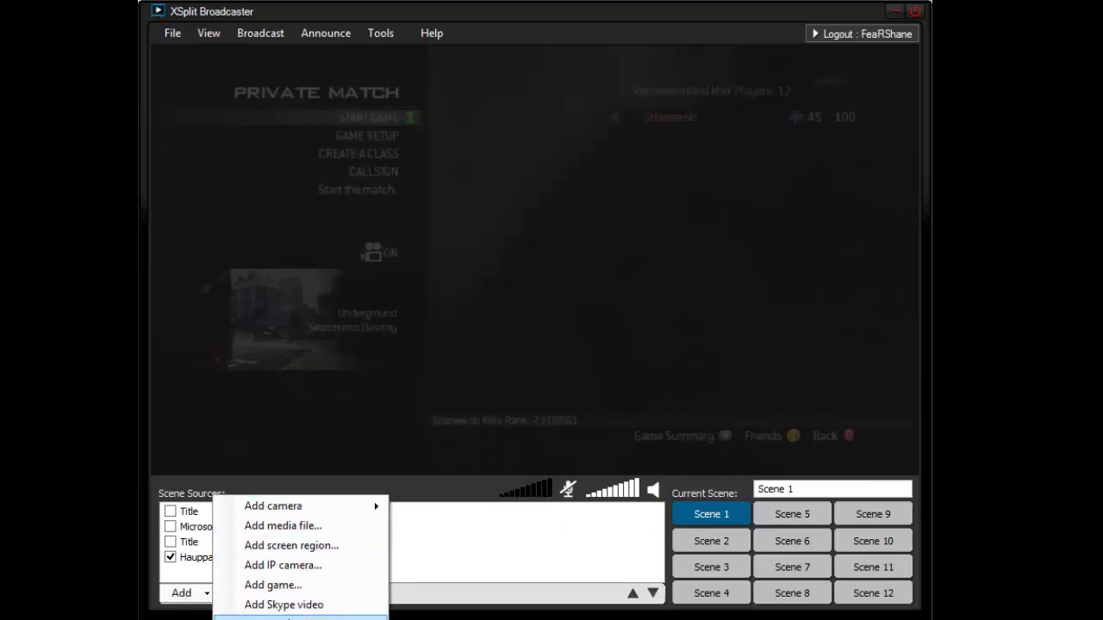
{"action": "key", "text": "Escape"}
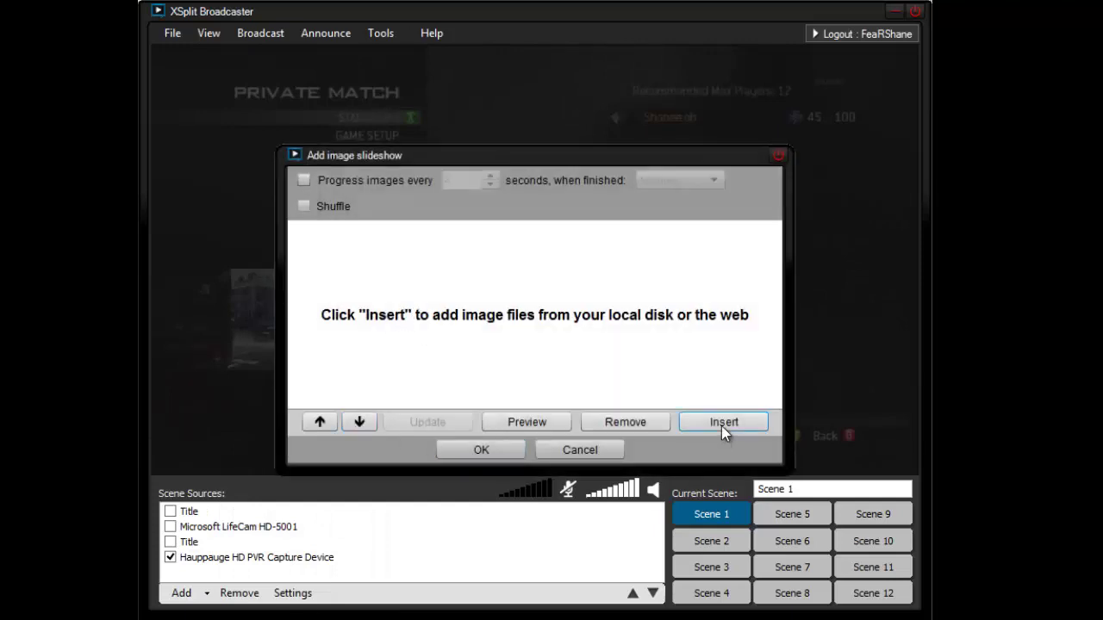
- Load the Shane.gif skull logo from Desktop > GB Logos into the slideshow and add it
{"action": "left_click", "coordinate": [721, 422]}
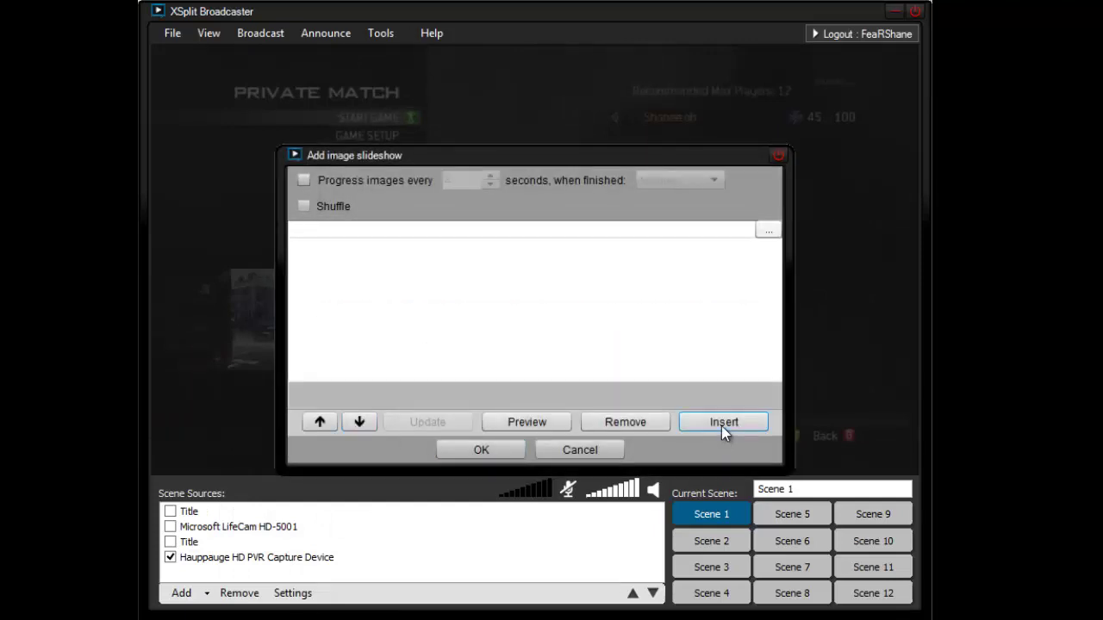
{"action": "left_click", "coordinate": [760, 230]}
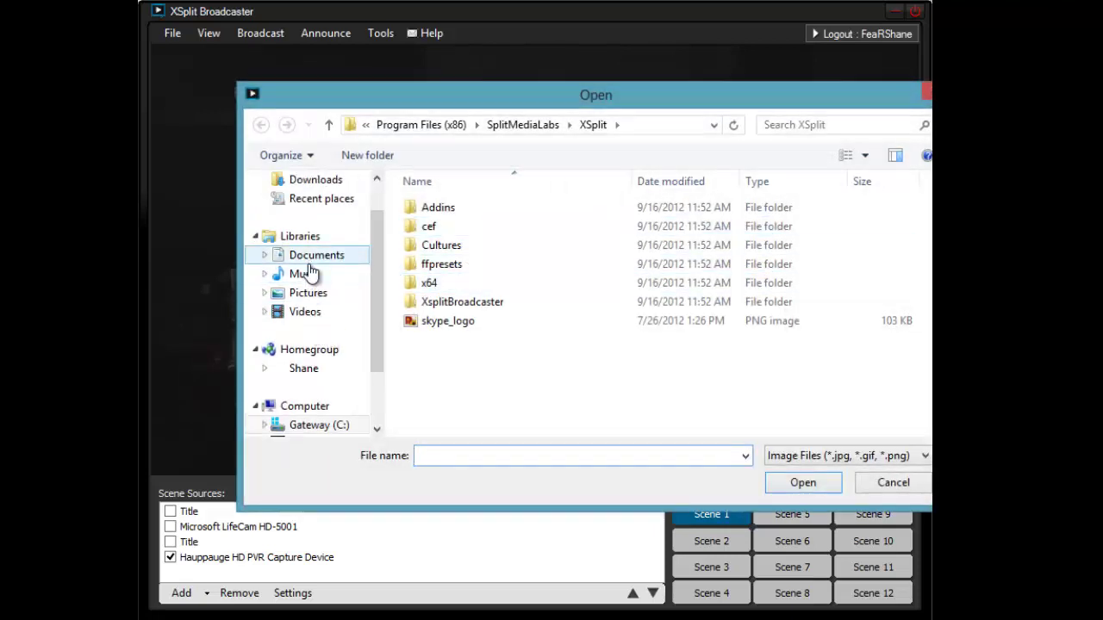
{"action": "left_click_drag", "start_coordinate": [375, 241], "coordinate": [372, 163]}
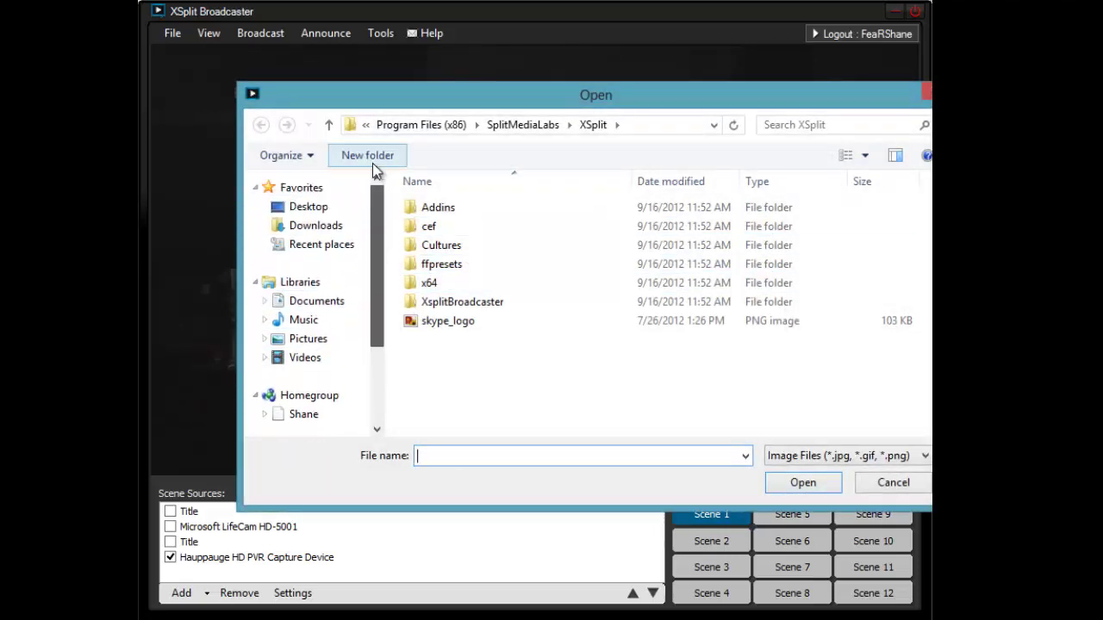
{"action": "left_click", "coordinate": [297, 208]}
{"action": "double_click", "coordinate": [514, 361]}
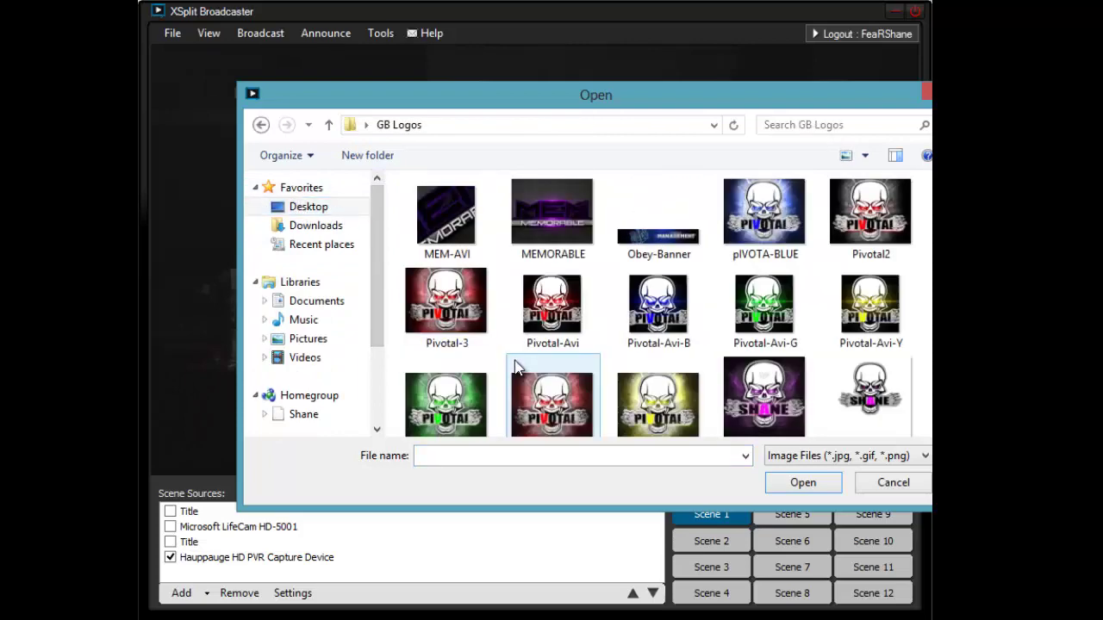
{"action": "left_click", "coordinate": [772, 400]}
{"action": "left_click", "coordinate": [802, 482]}
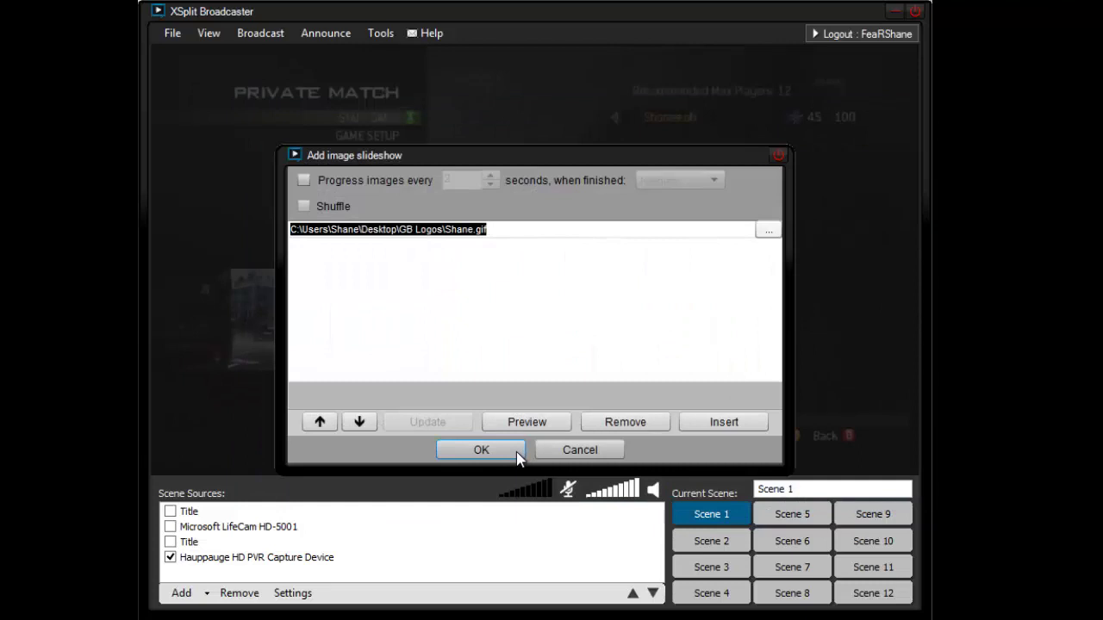
{"action": "left_click", "coordinate": [514, 451]}
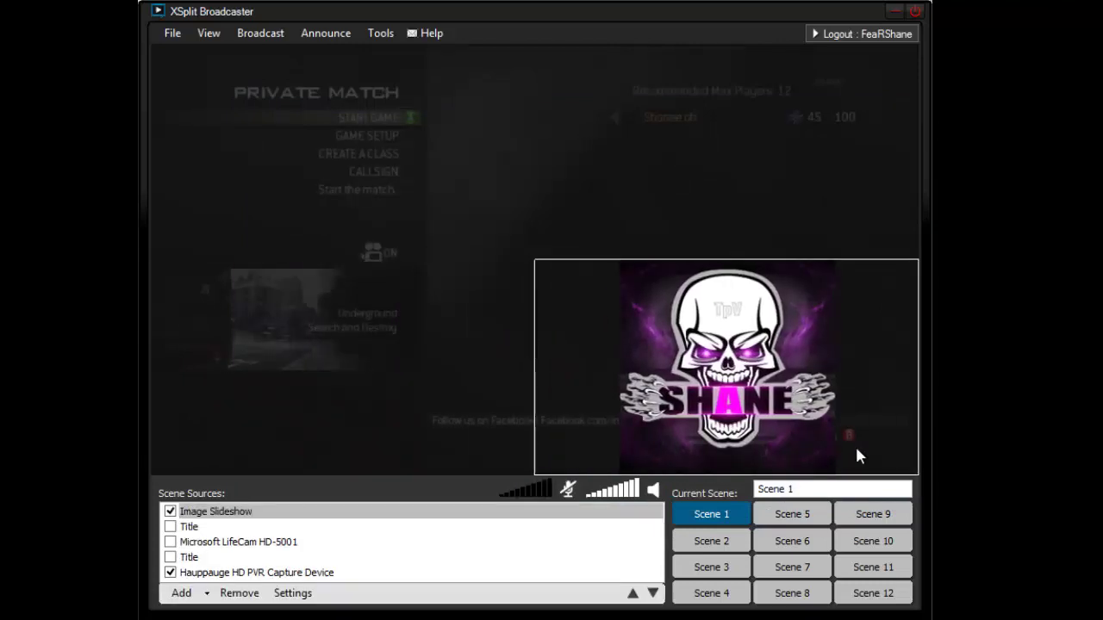
- Enlarge the skull logo in the preview, then hide and delete the Image Slideshow source
{"action": "left_click", "coordinate": [546, 262]}
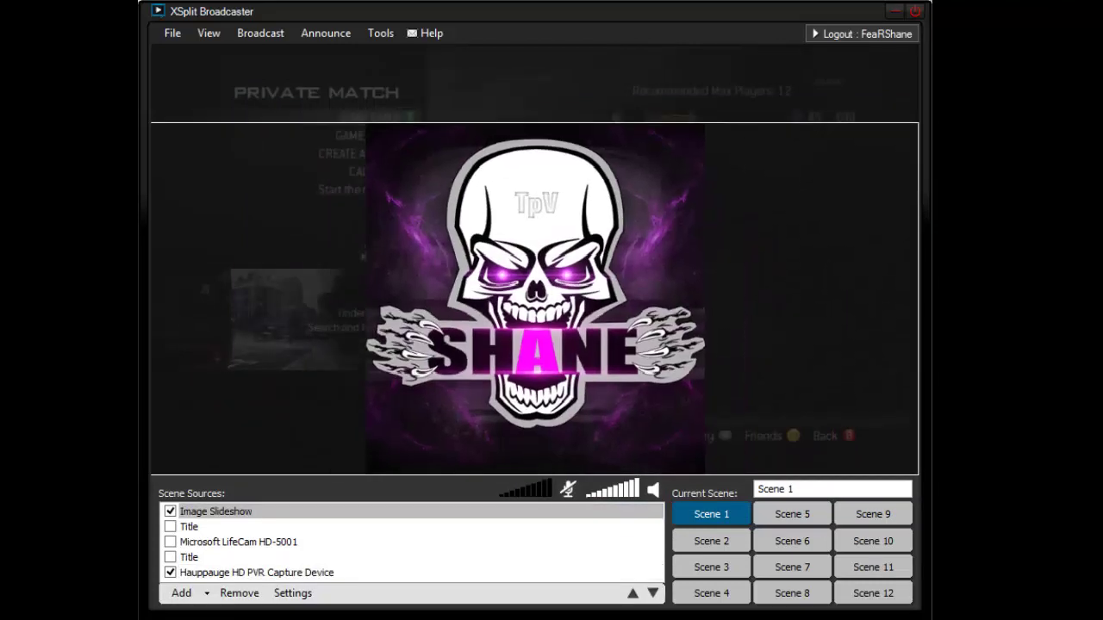
{"action": "left_click", "coordinate": [470, 321]}
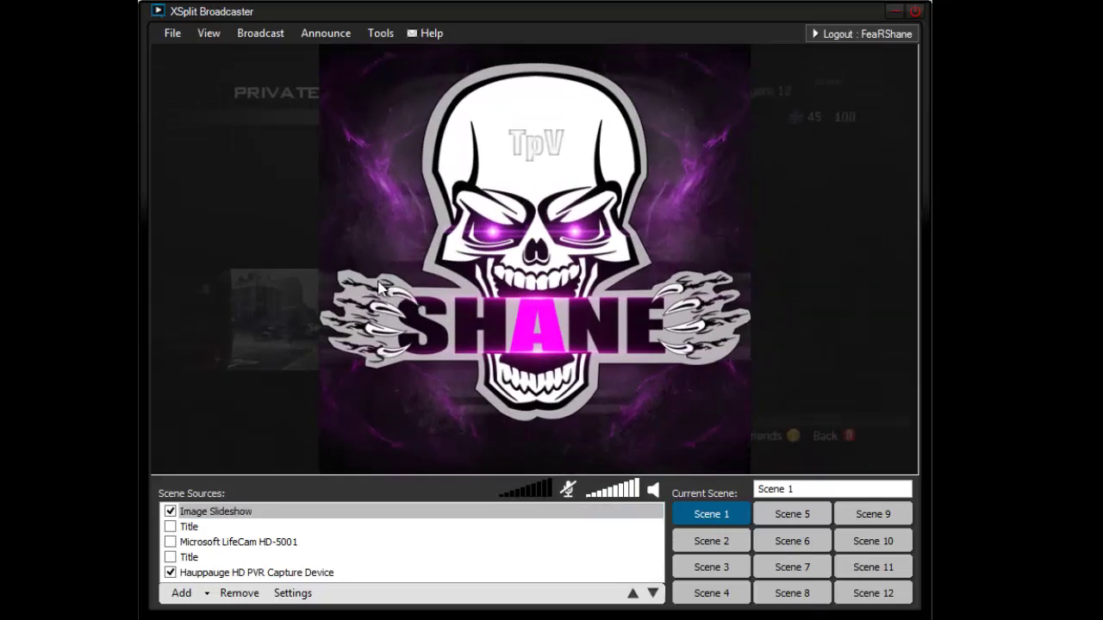
{"action": "left_click", "coordinate": [230, 511]}
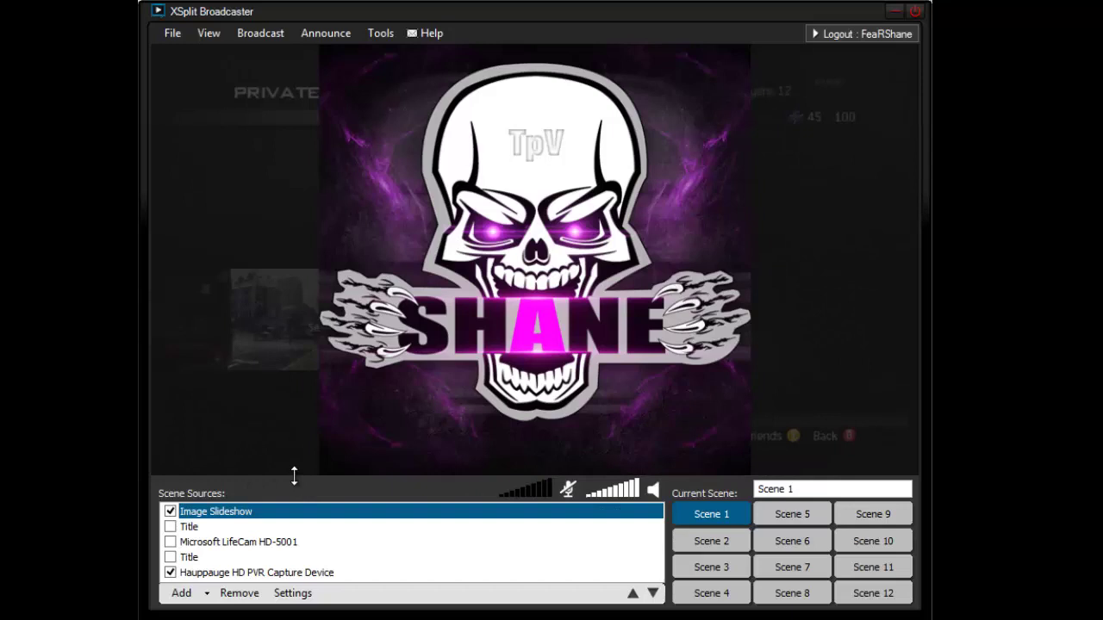
{"action": "left_click", "coordinate": [171, 512]}
{"action": "key", "text": "Delete"}
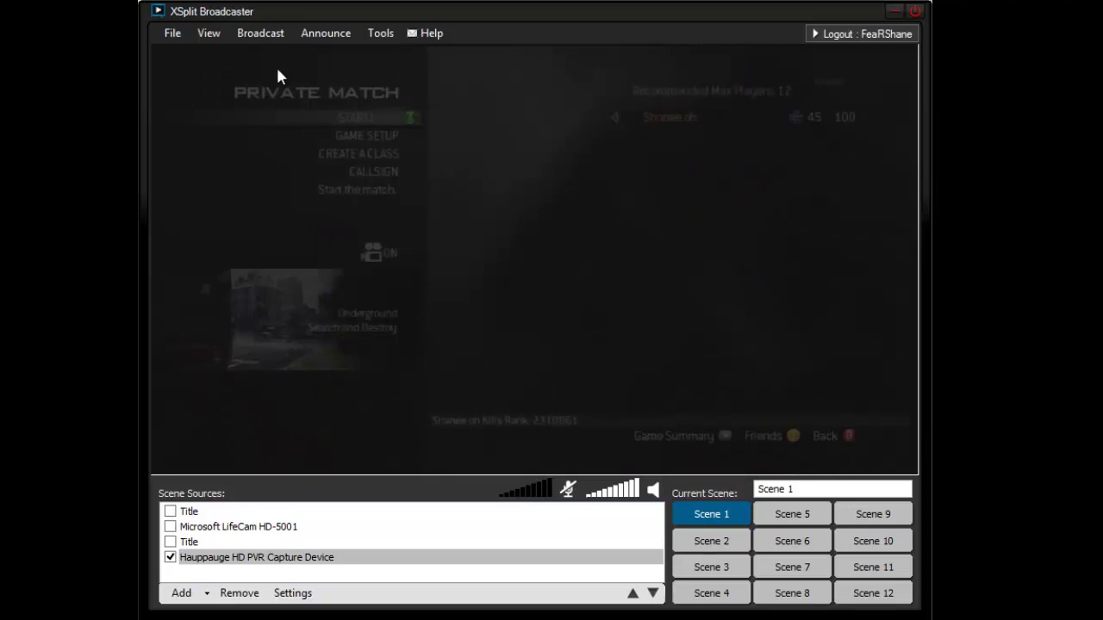
- Browse the View menu's Resolution, Frame rate and Scale viewport options, then show the Broadcast destinations
{"action": "left_click", "coordinate": [210, 35]}
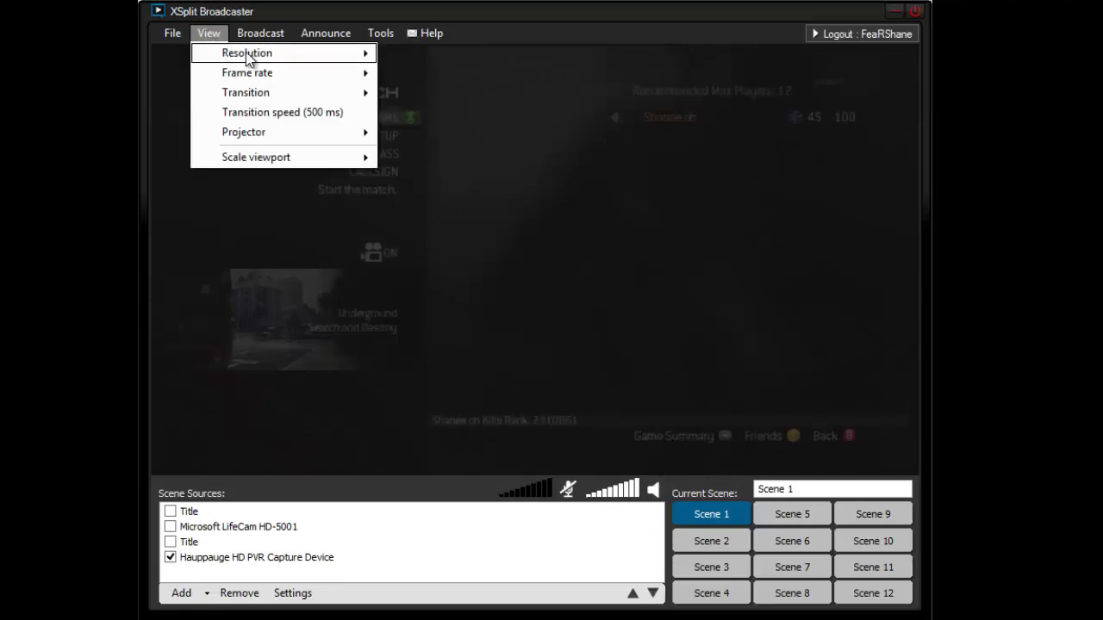
{"action": "mouse_move", "coordinate": [300, 78]}
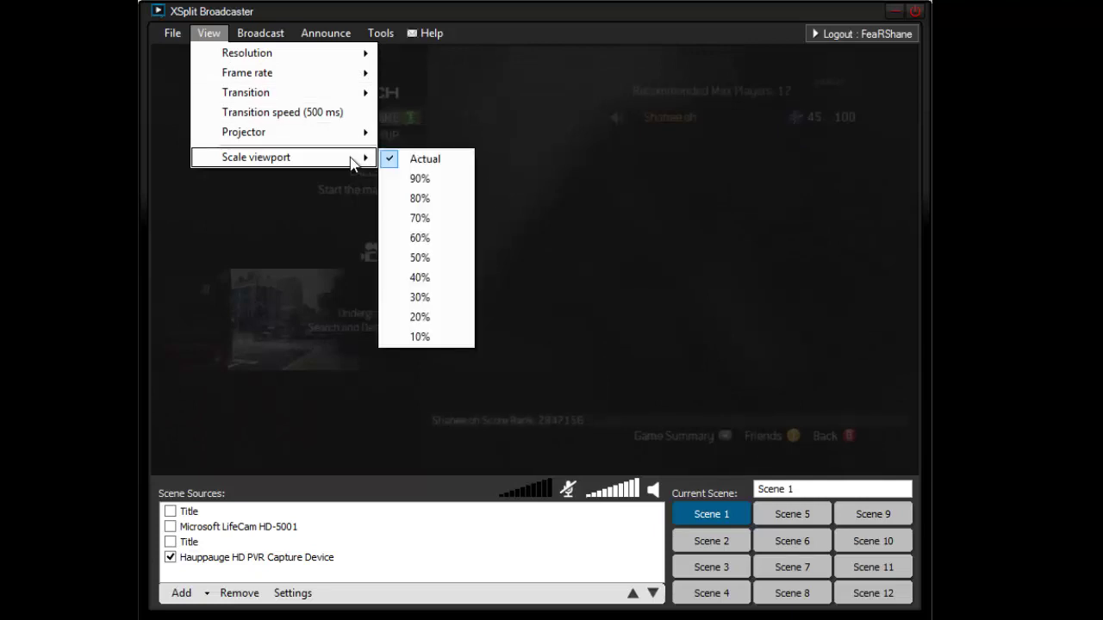
{"action": "left_click", "coordinate": [285, 36]}
{"action": "left_click", "coordinate": [285, 38]}
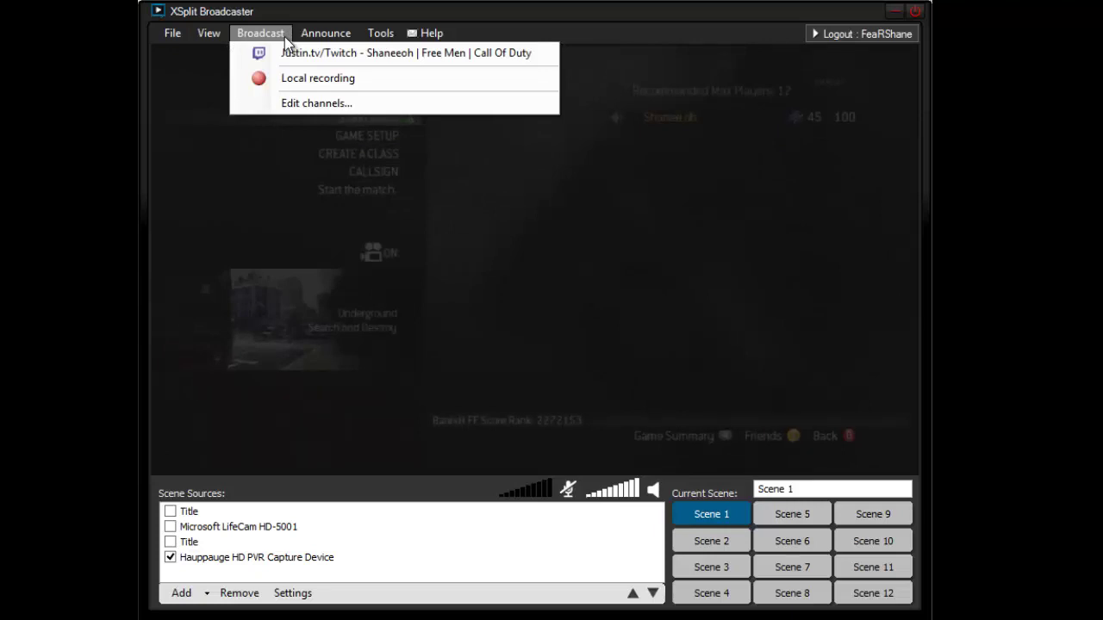
{"action": "mouse_move", "coordinate": [373, 39]}
{"action": "left_click", "coordinate": [422, 53]}
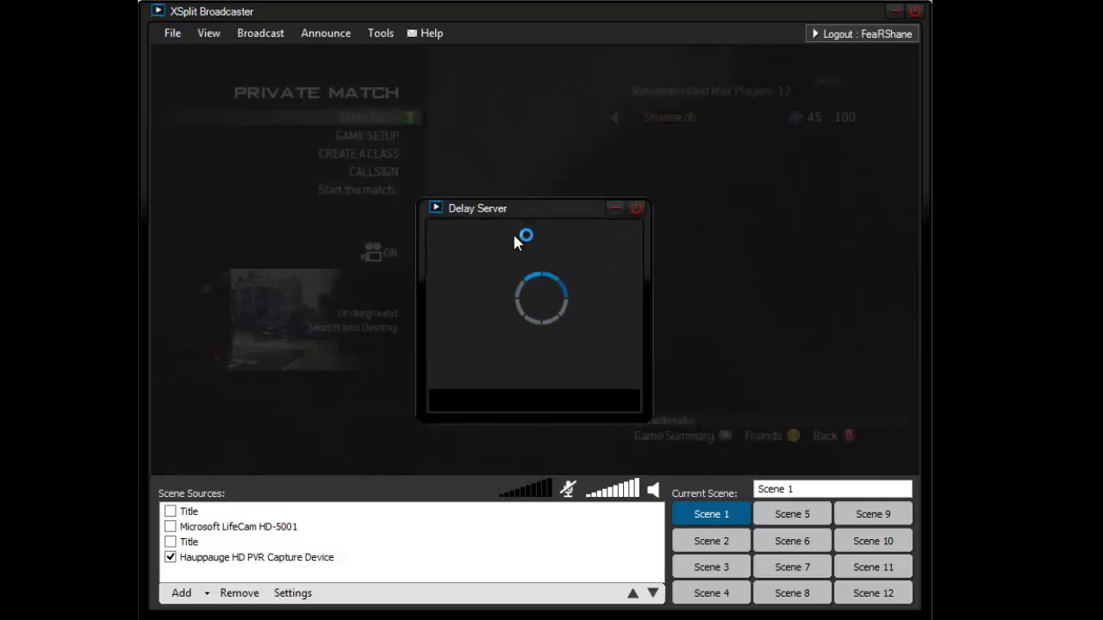
{"action": "left_click", "coordinate": [636, 210]}
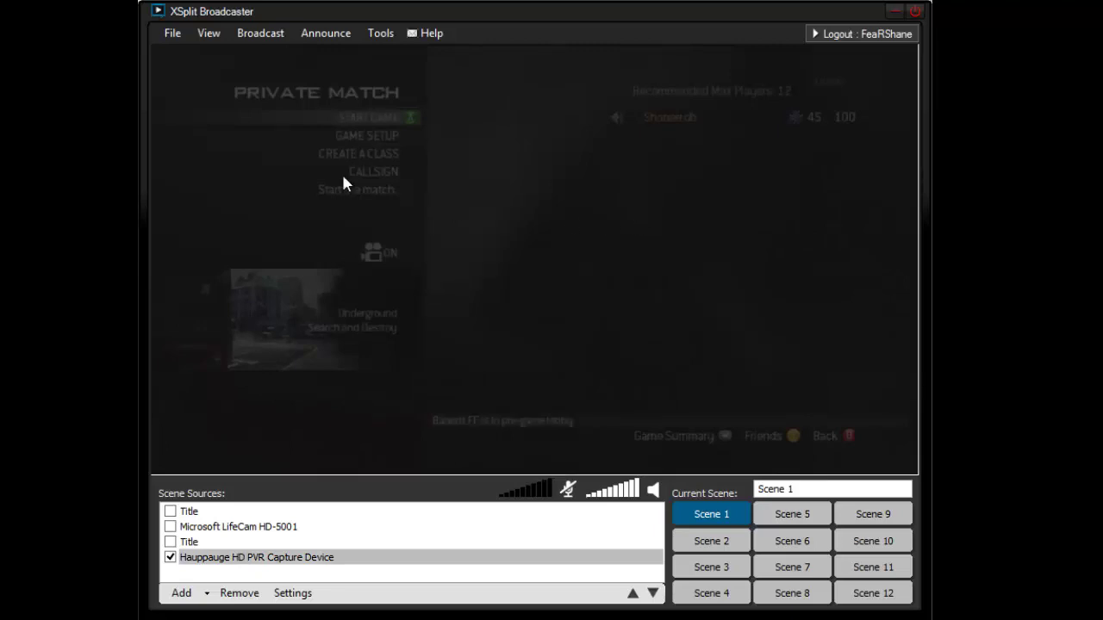
{"action": "left_click", "coordinate": [212, 36]}
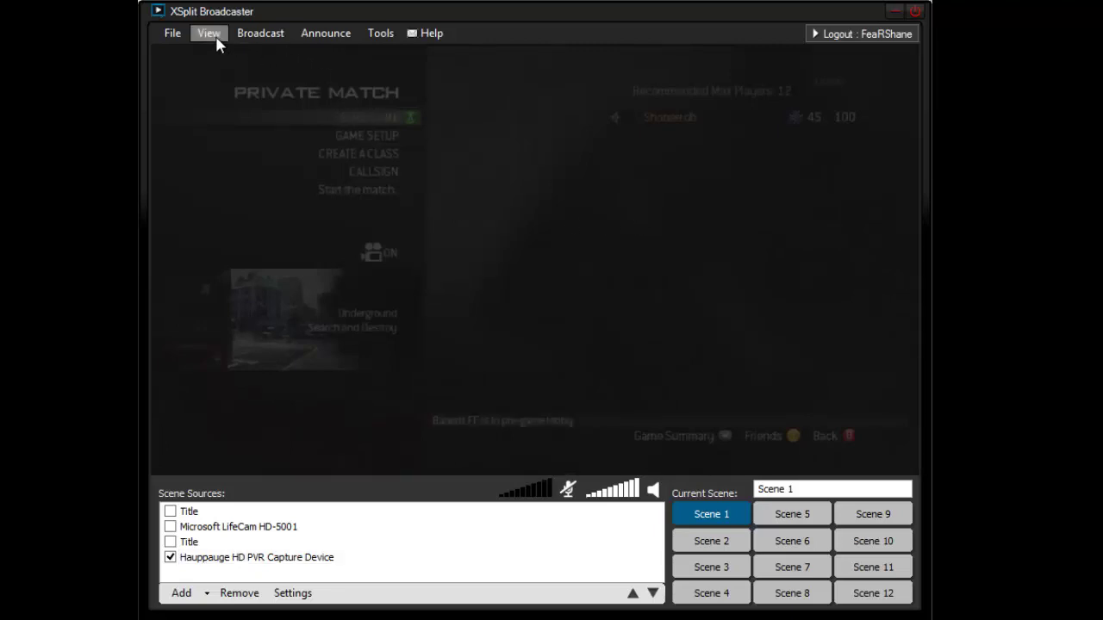